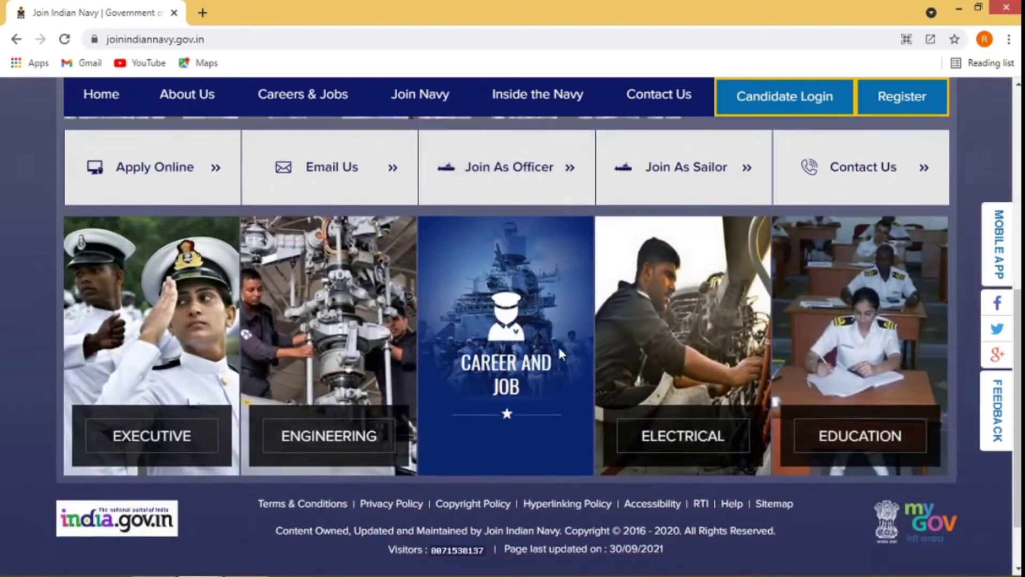
scroll(560, 441, up, 8)
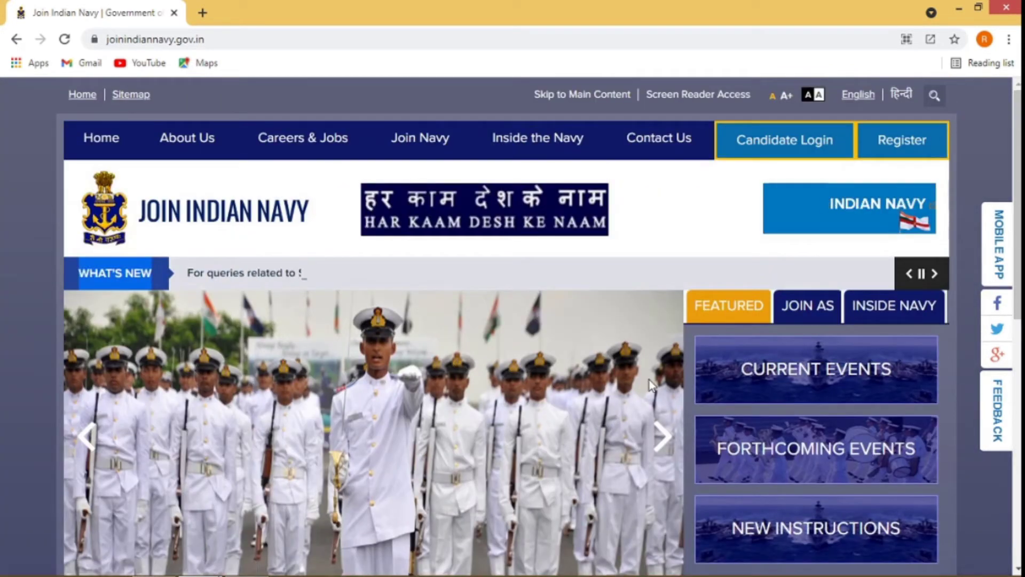
click(662, 438)
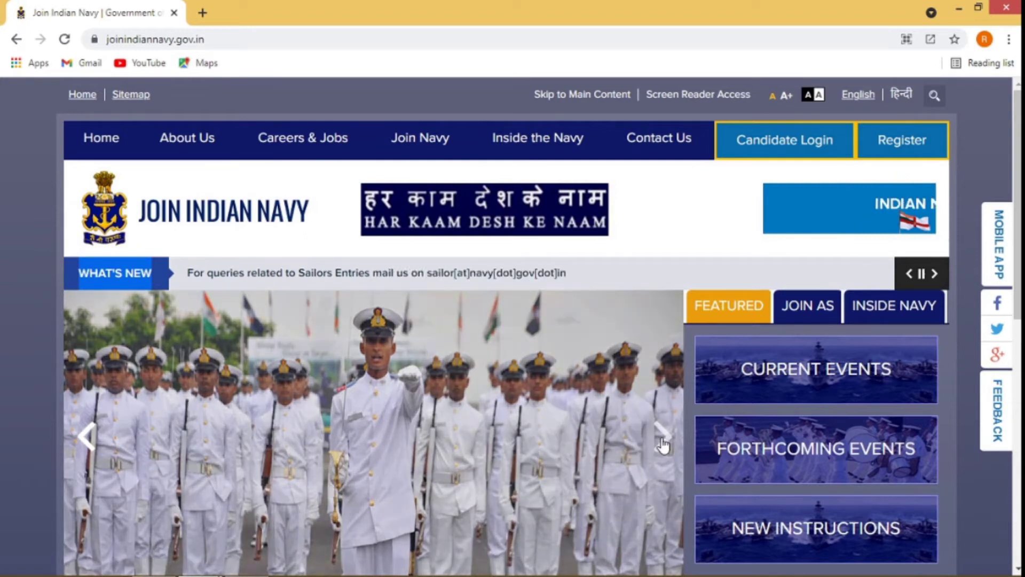
scroll(663, 443, down, 1)
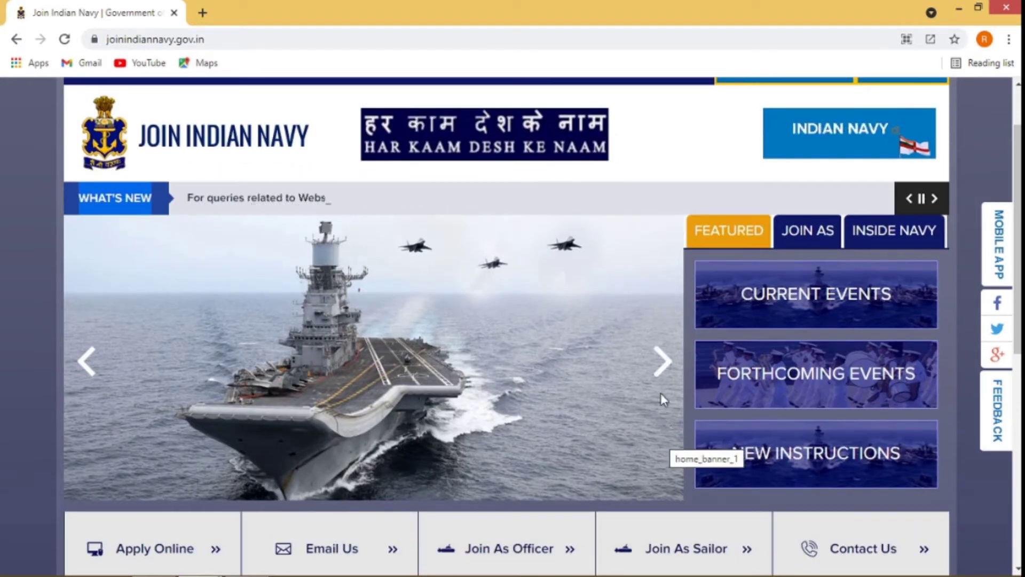
click(662, 363)
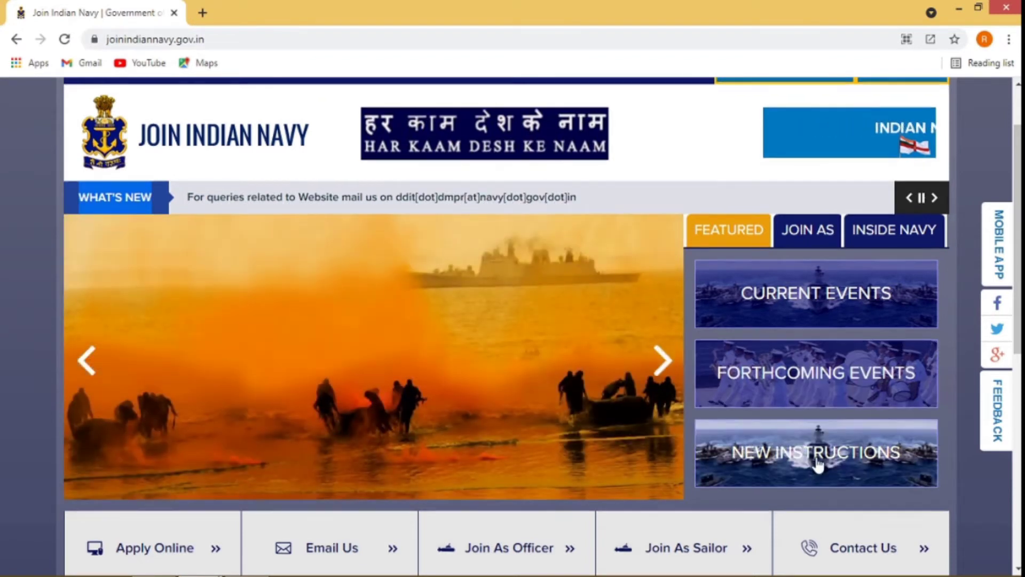
scroll(816, 454, down, 8)
scroll(816, 453, up, 5)
scroll(816, 454, up, 4)
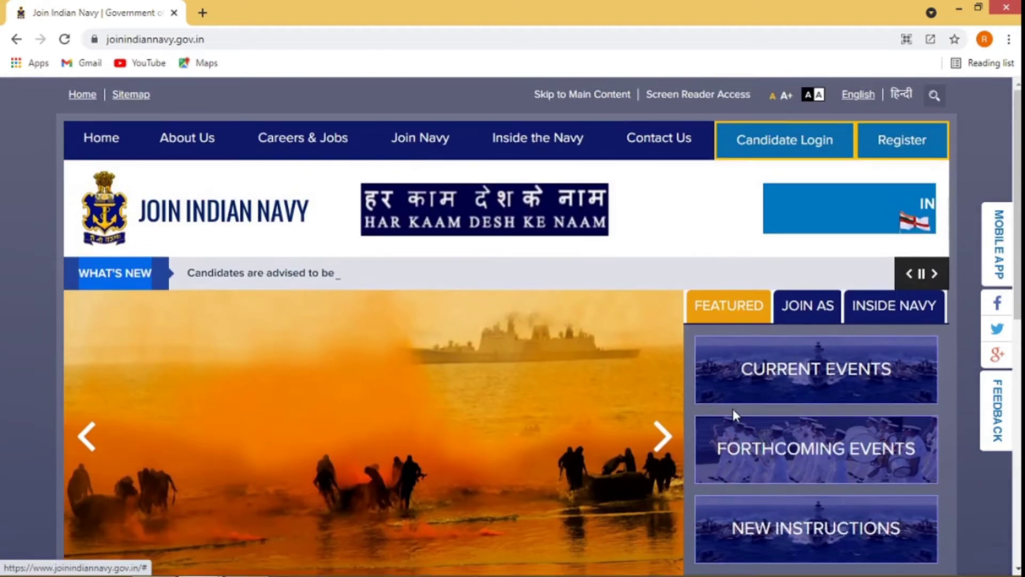
scroll(636, 453, down, 3)
scroll(657, 392, up, 1)
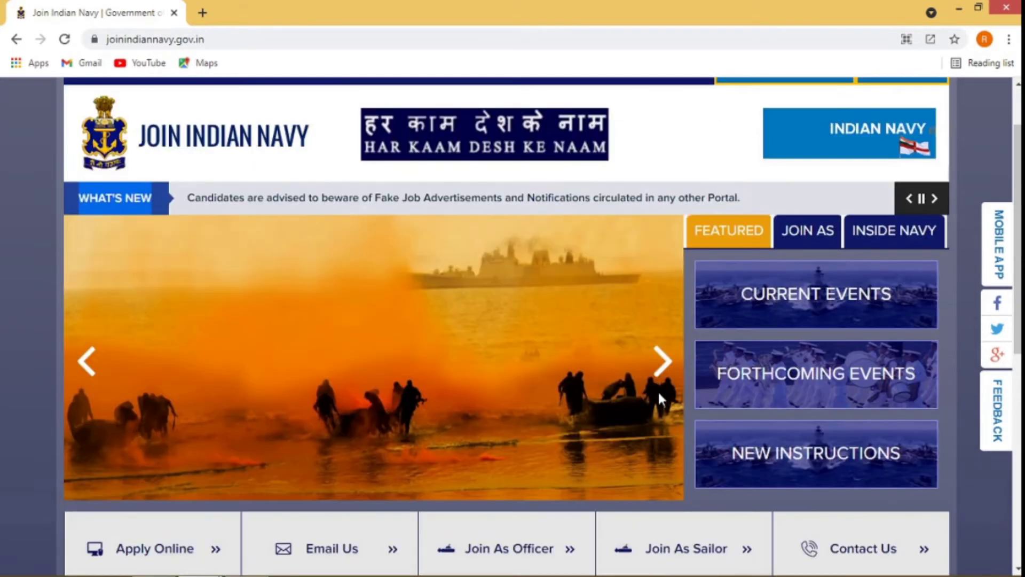
click(659, 363)
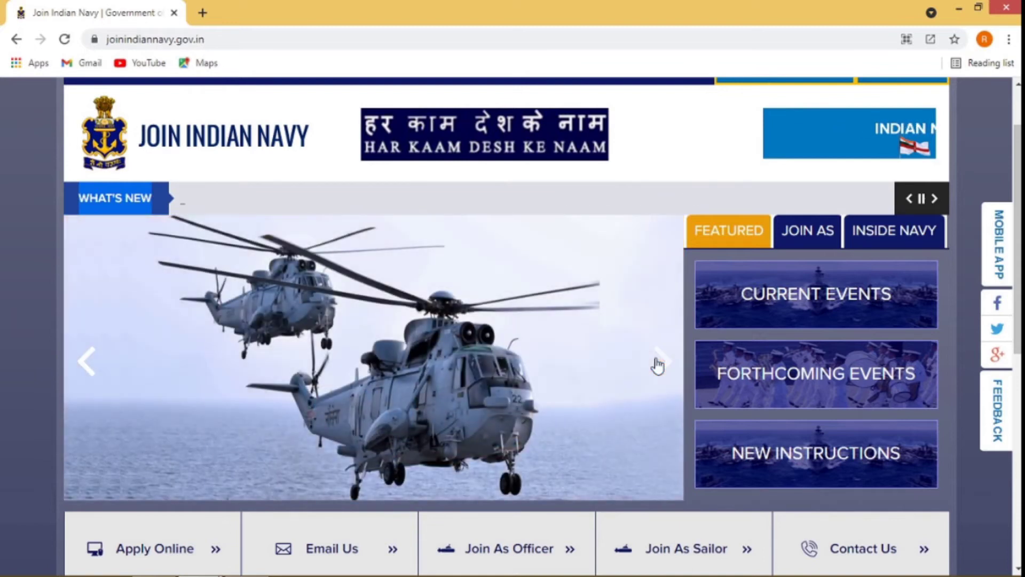
click(658, 363)
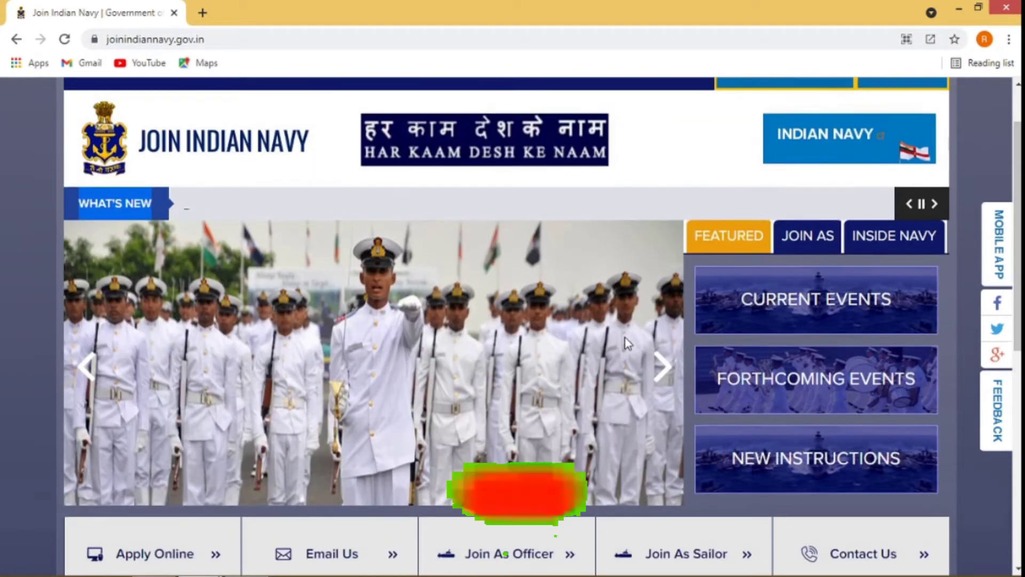
scroll(627, 341, up, 1)
scroll(595, 360, down, 2)
scroll(578, 407, up, 2)
click(315, 39)
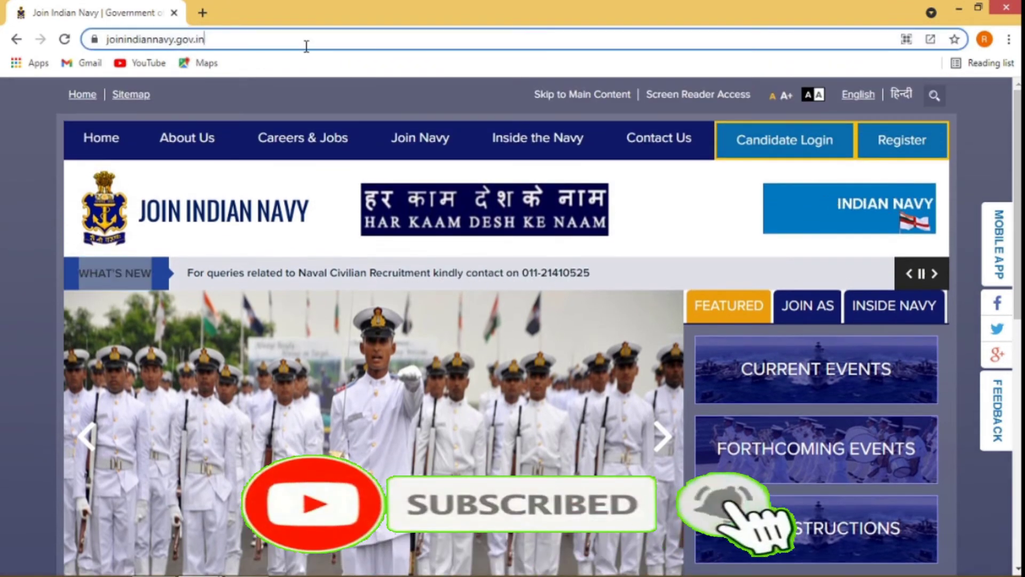
click(377, 372)
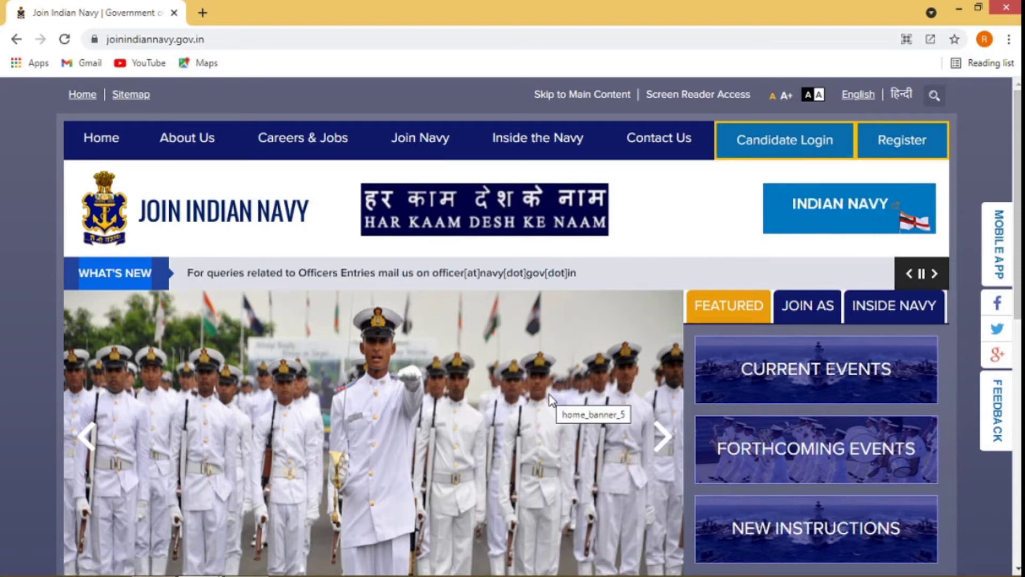
scroll(550, 396, down, 1)
scroll(551, 396, up, 1)
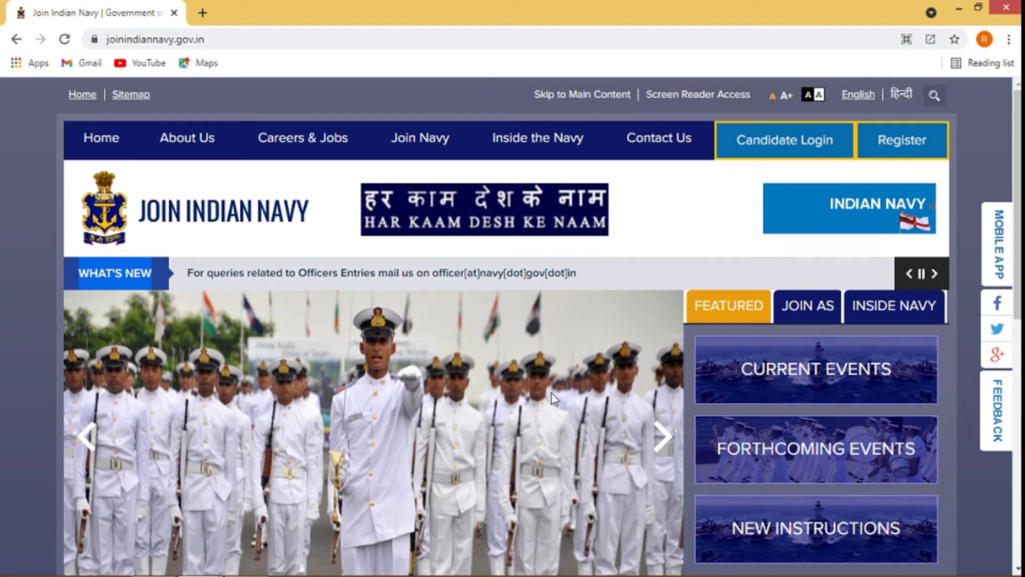
- Register without Aadhaar using PAN Card as photo ID, entering the PAN number and captcha, and save
click(902, 159)
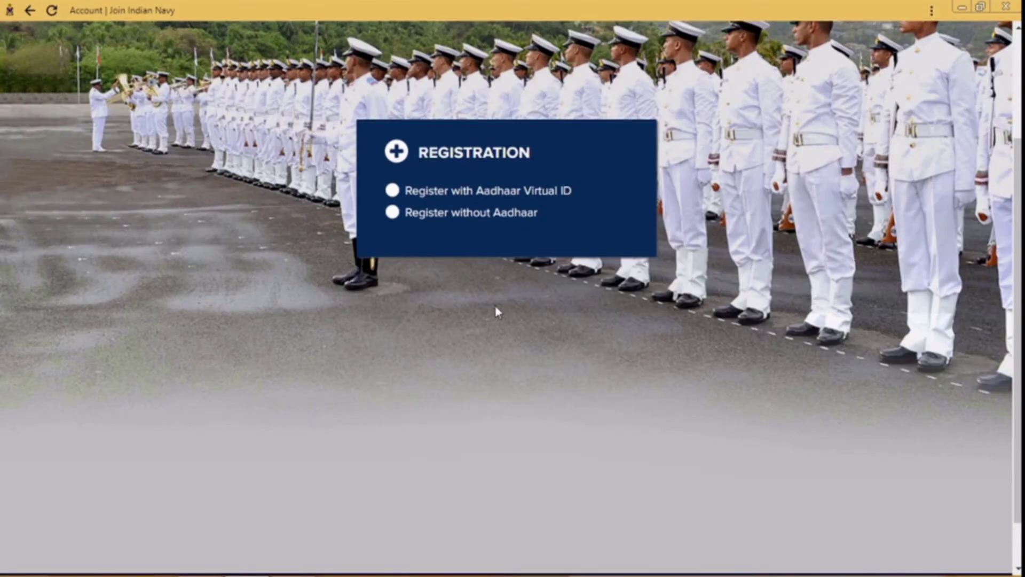
click(529, 215)
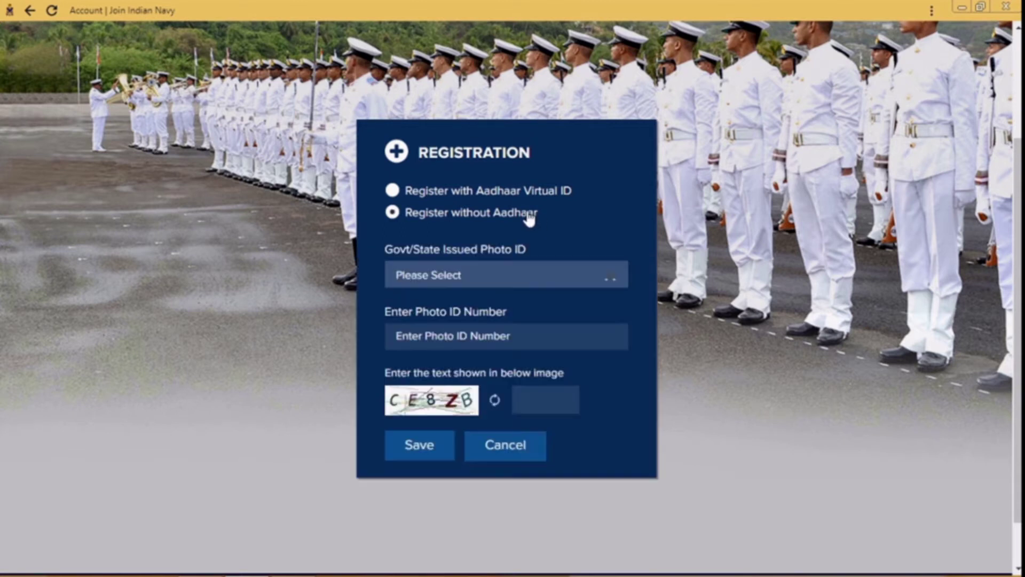
click(497, 278)
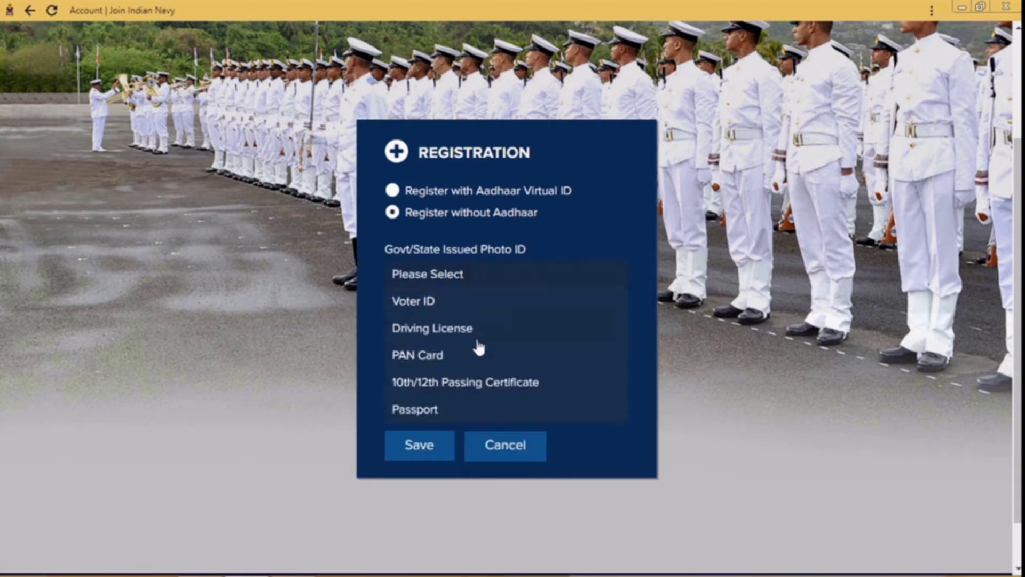
click(432, 357)
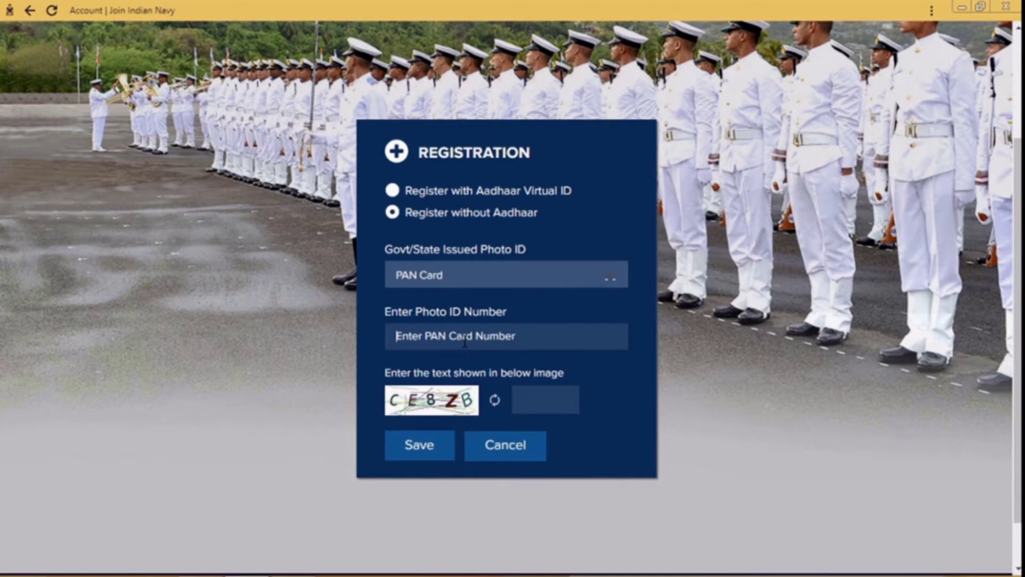
text(P)
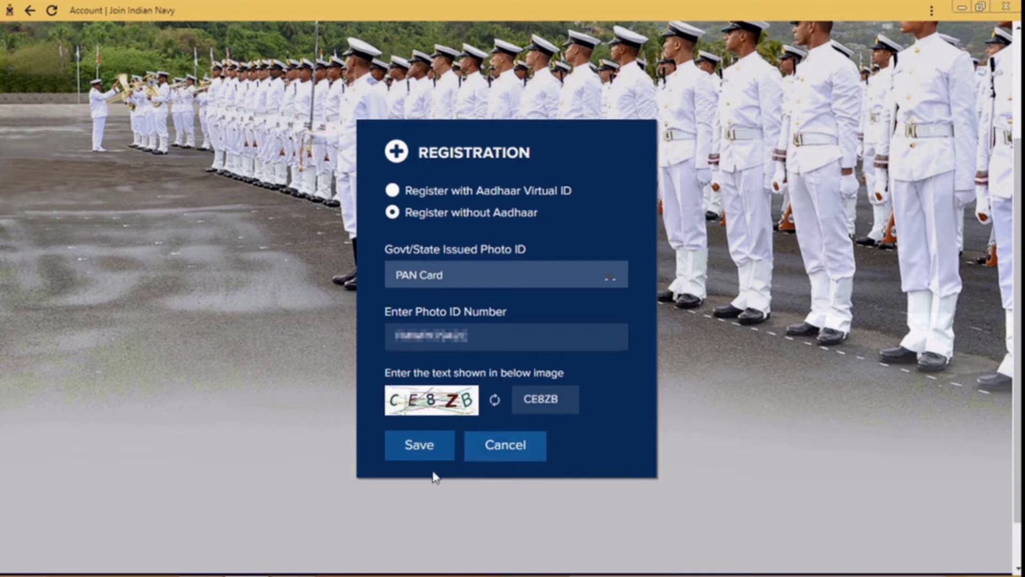
click(419, 445)
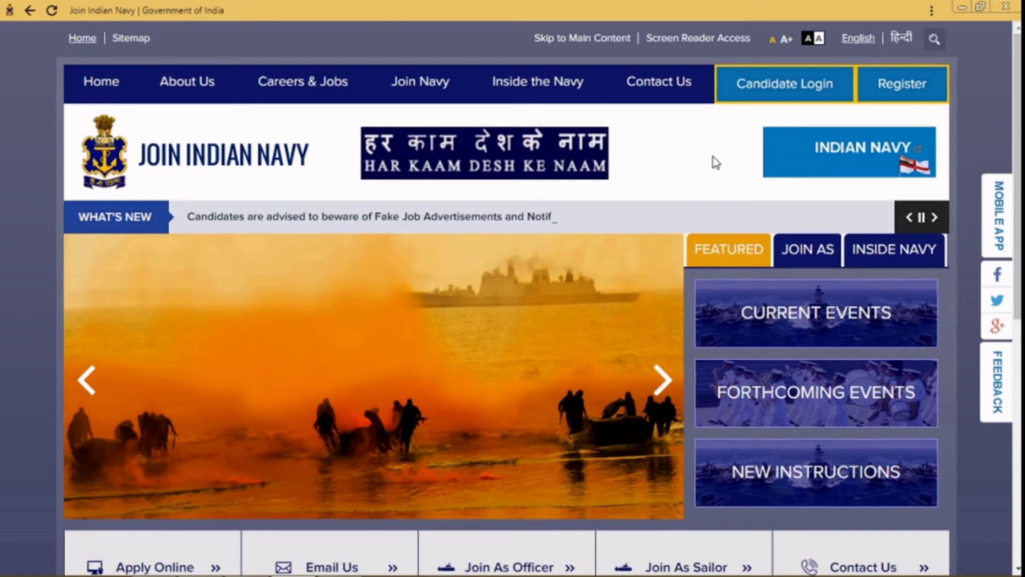
- Choose JHARKHAND as the correspondence state, enter the captcha, then fill the login password and captcha
click(775, 92)
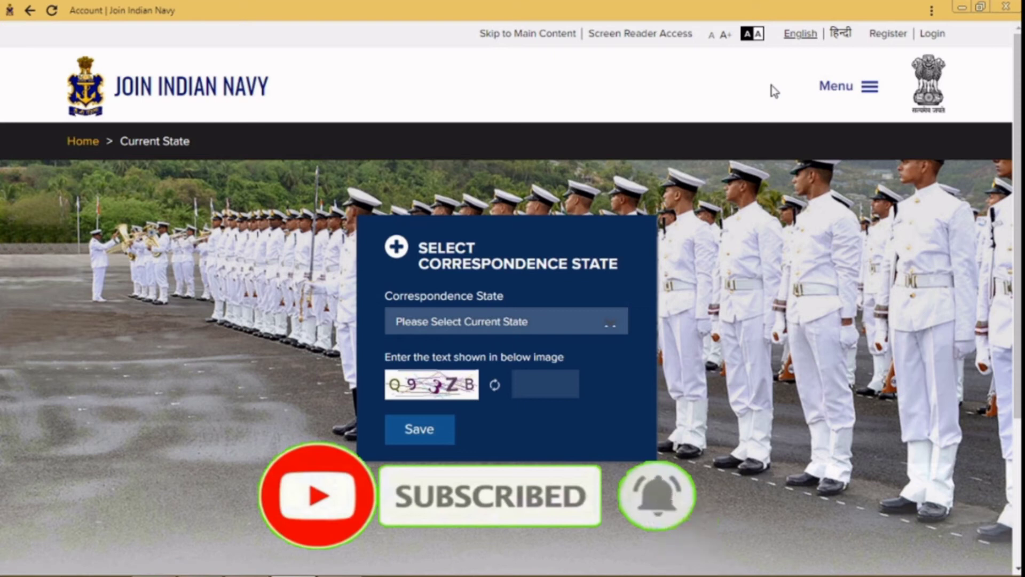
click(534, 321)
scroll(427, 429, down, 5)
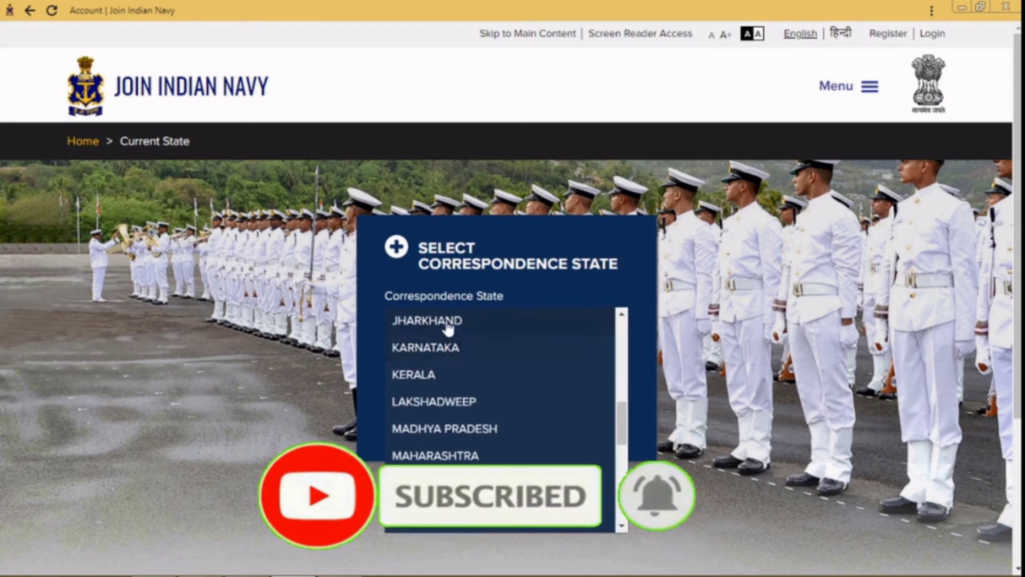
click(447, 323)
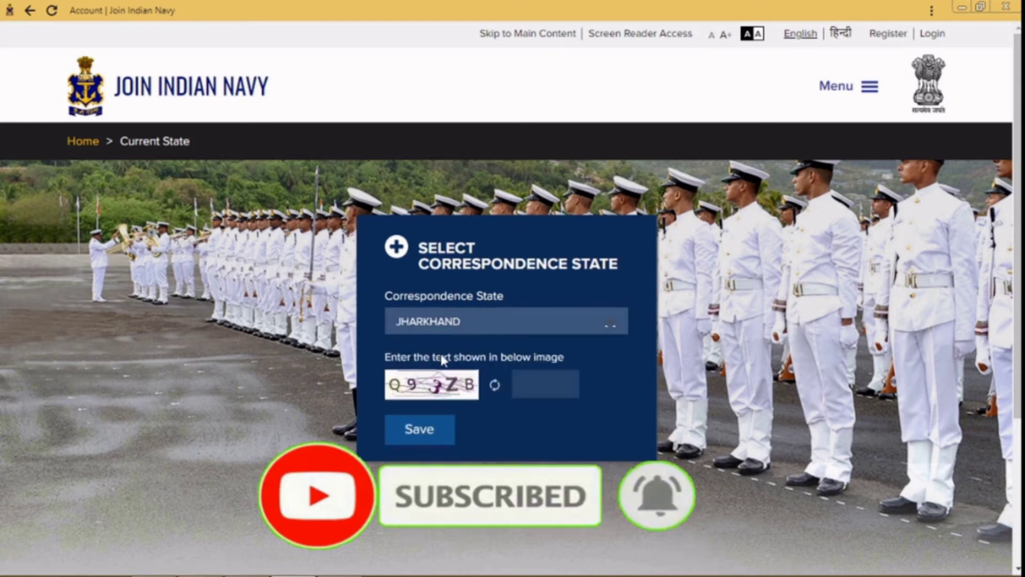
click(540, 385)
text(Q93ZB)
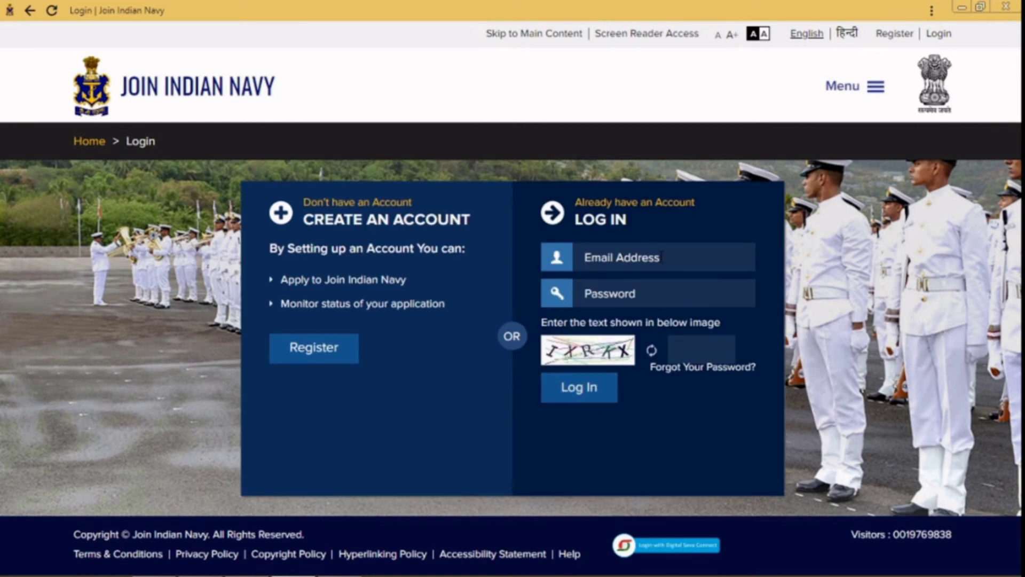
click(635, 294)
click(681, 348)
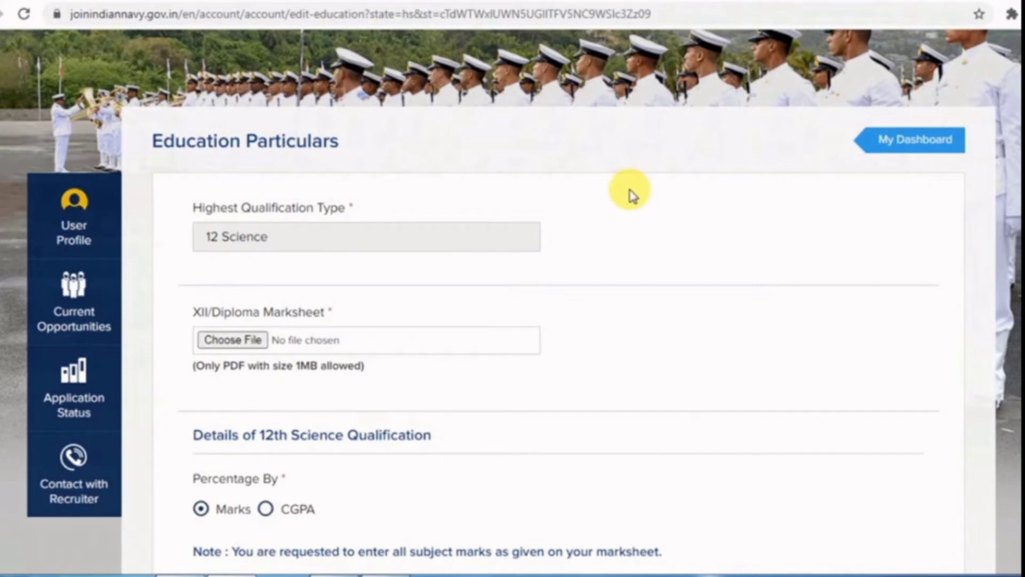
- Switch the 12th Science percentage basis to CGPA, with English marks of 80 out of 100
scroll(633, 195, down, 3)
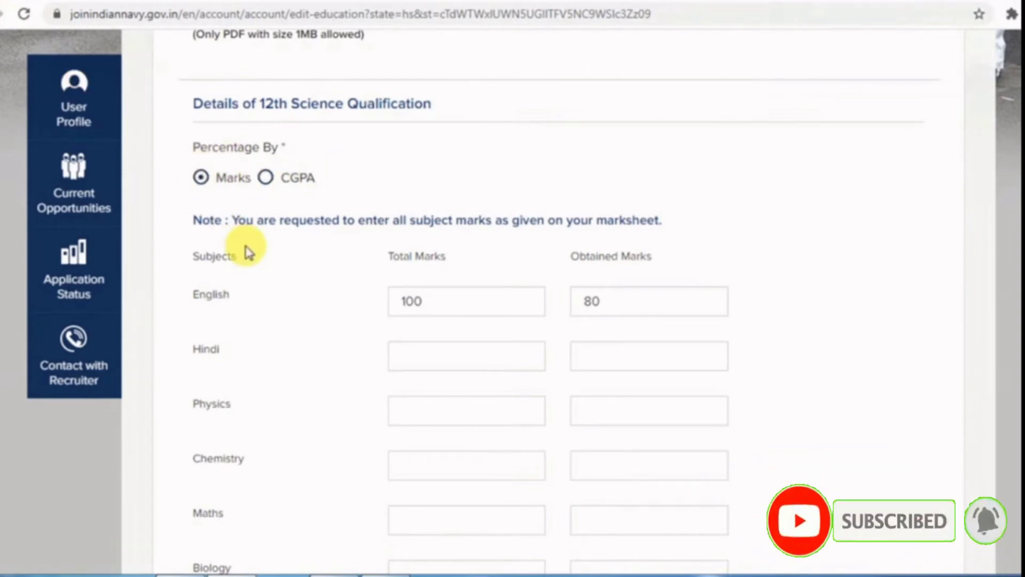
scroll(245, 251, down, 2)
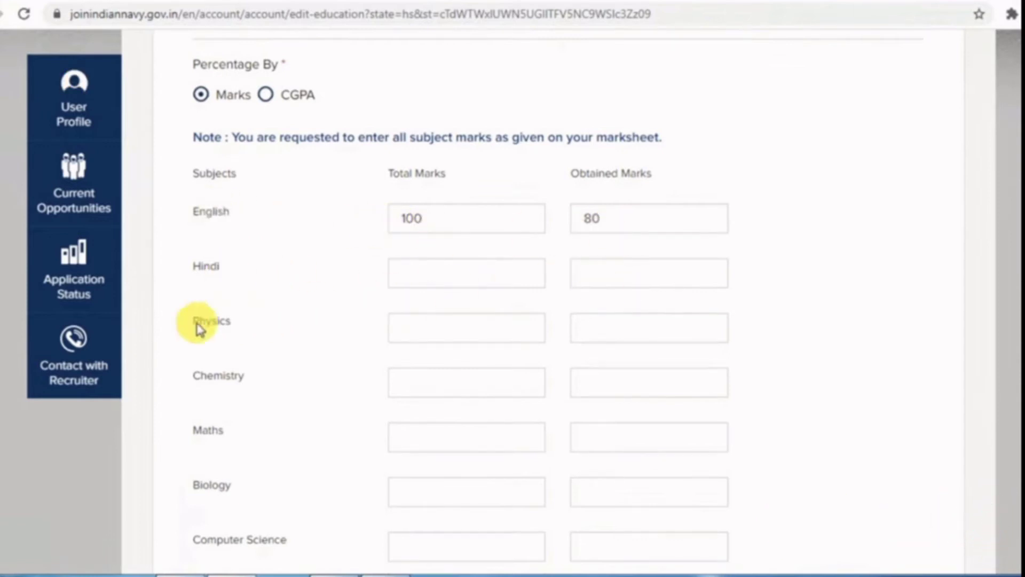
scroll(480, 336, down, 2)
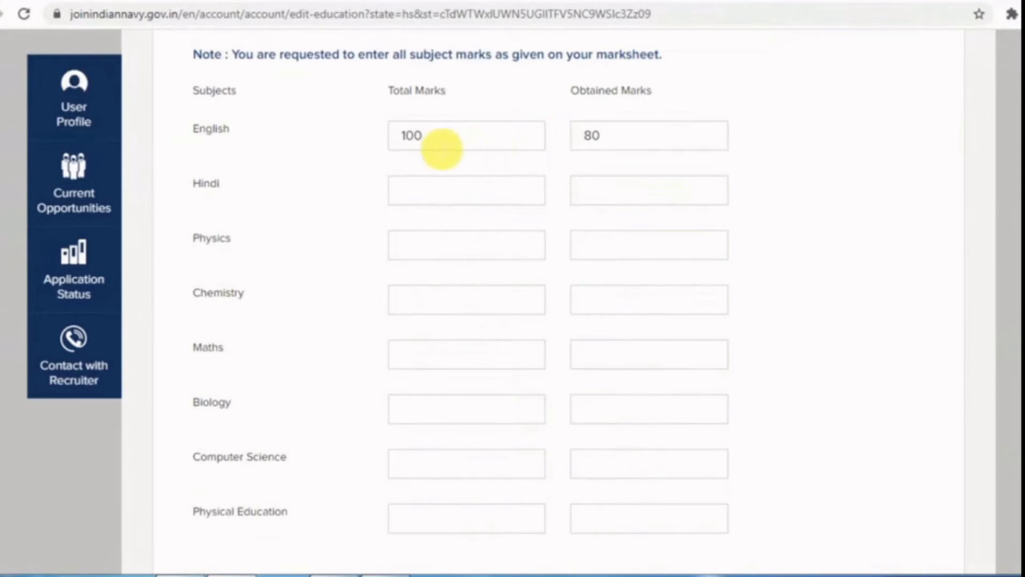
scroll(270, 182, up, 4)
click(267, 178)
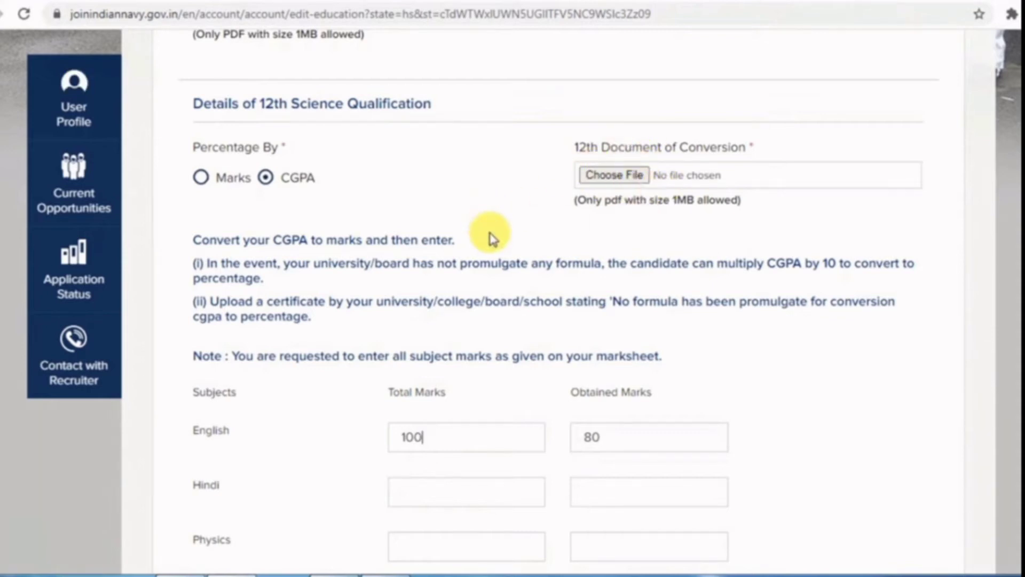
scroll(492, 237, down, 3)
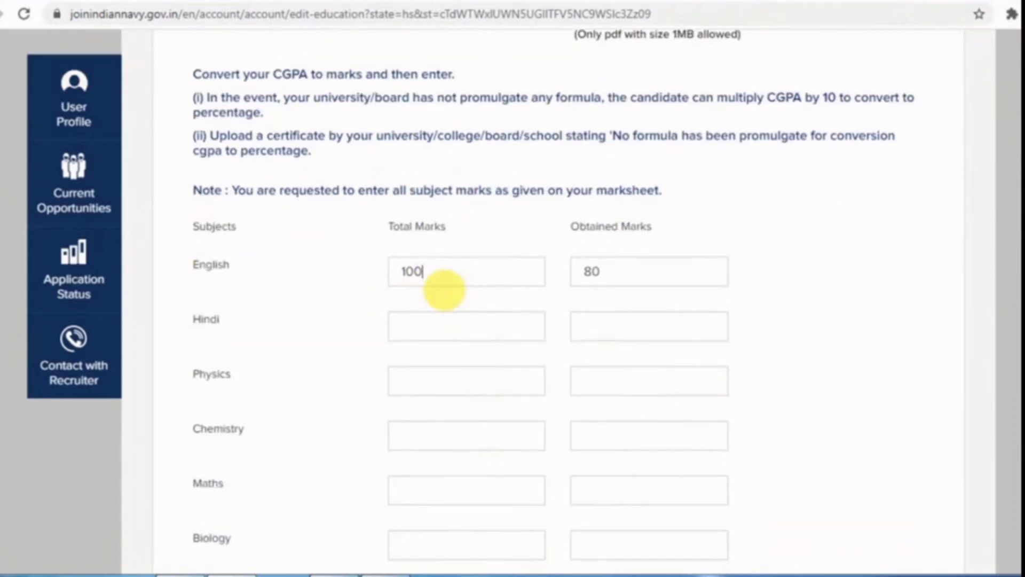
scroll(446, 299, up, 3)
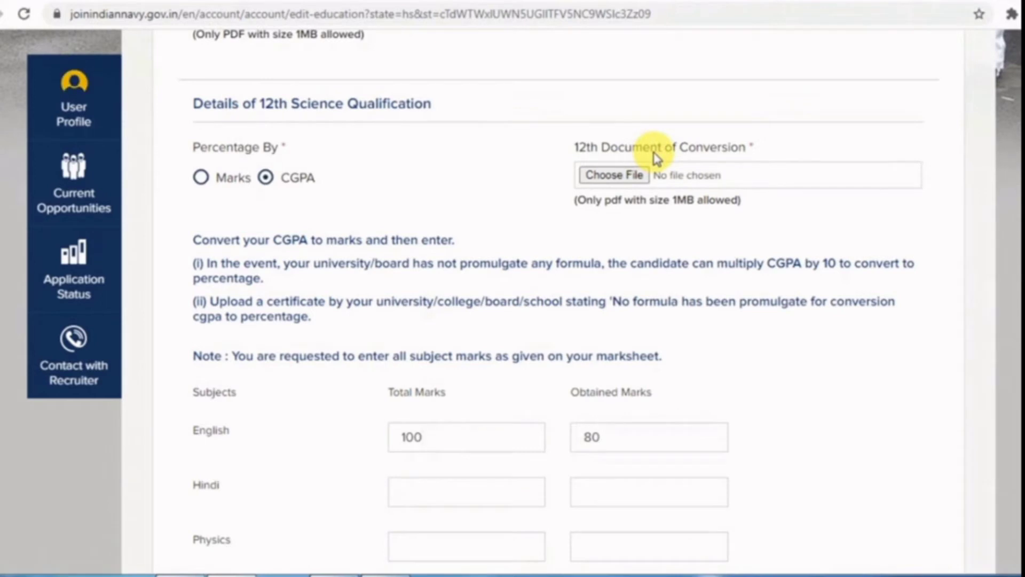
scroll(543, 256, down, 12)
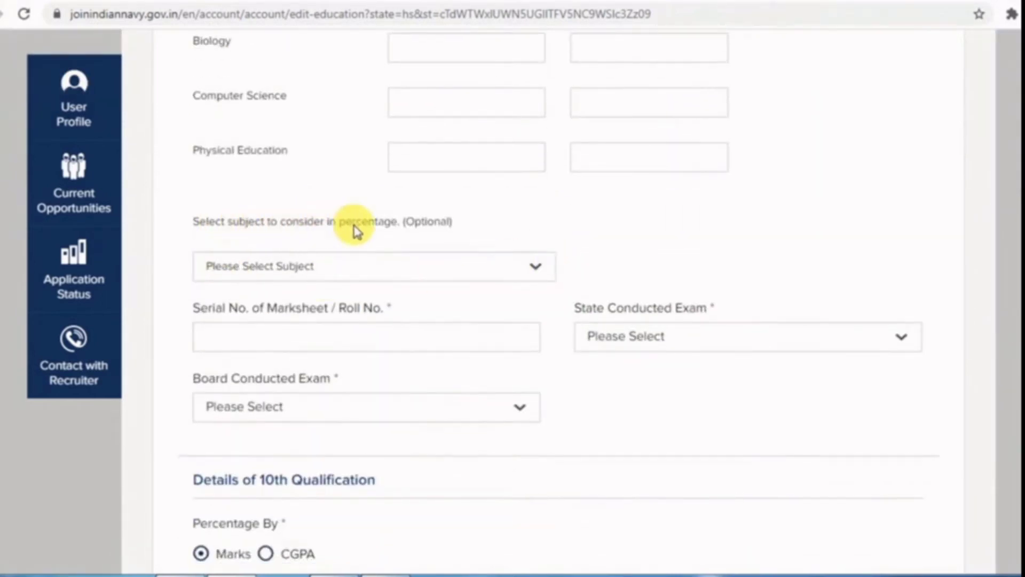
- Open and close the percentage subject list, then select the 12th marksheet serial/roll number field
click(337, 269)
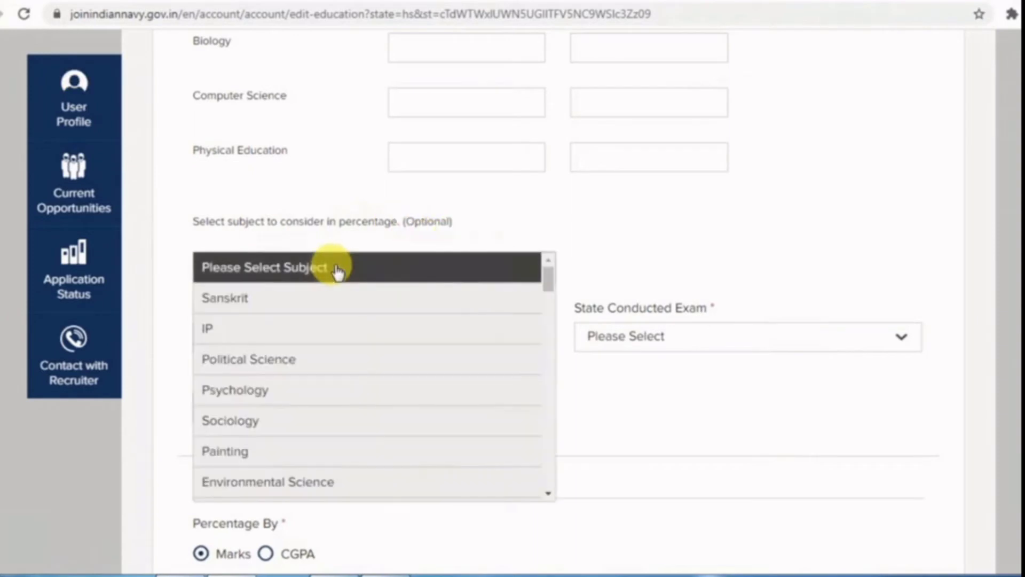
scroll(400, 435, down, 4)
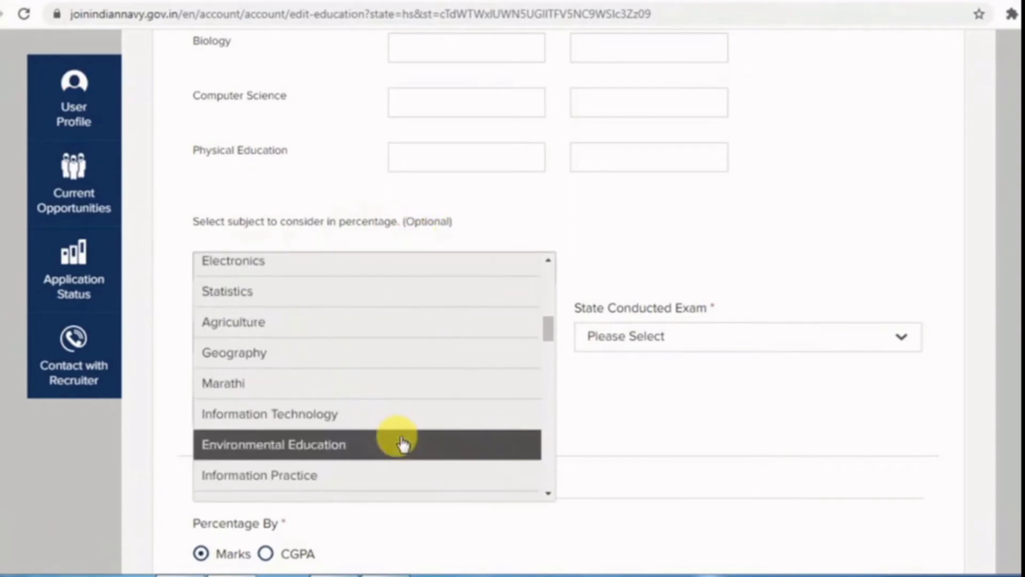
scroll(406, 435, up, 5)
click(309, 202)
scroll(515, 259, down, 2)
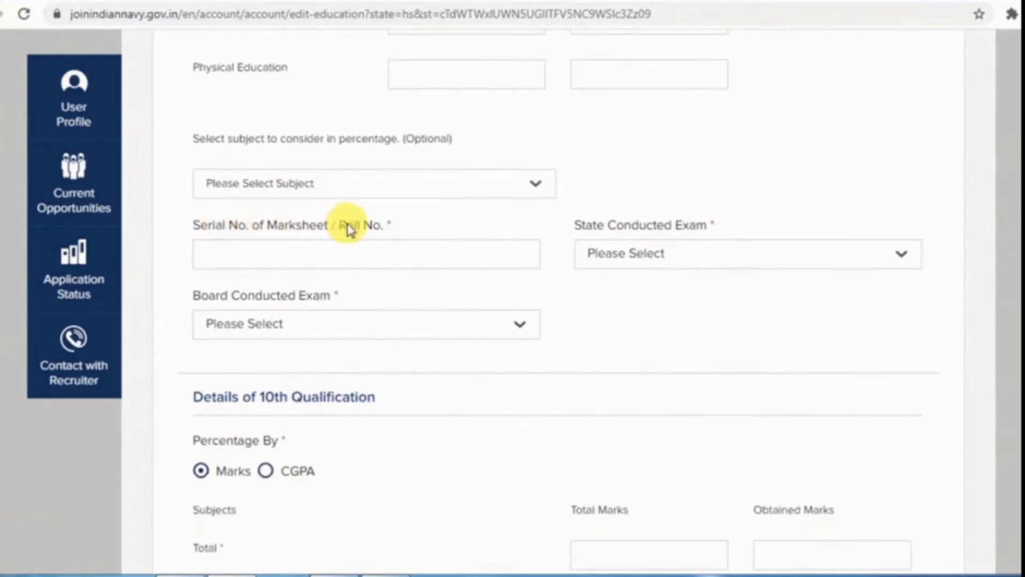
click(286, 256)
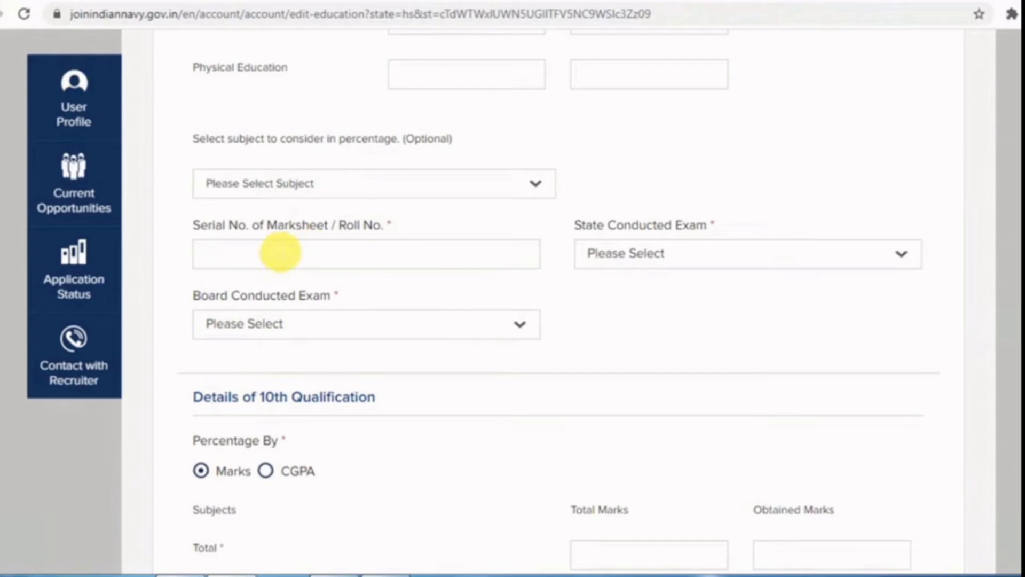
scroll(639, 298, down, 2)
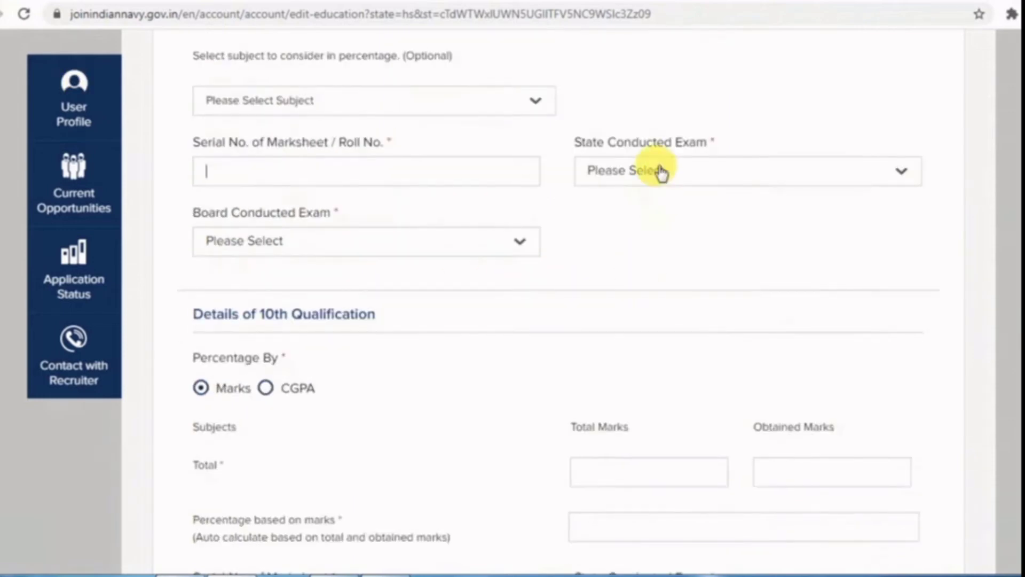
- Set the 12th exam's state to BIHAR and board to Bihar School Examination Board
click(661, 171)
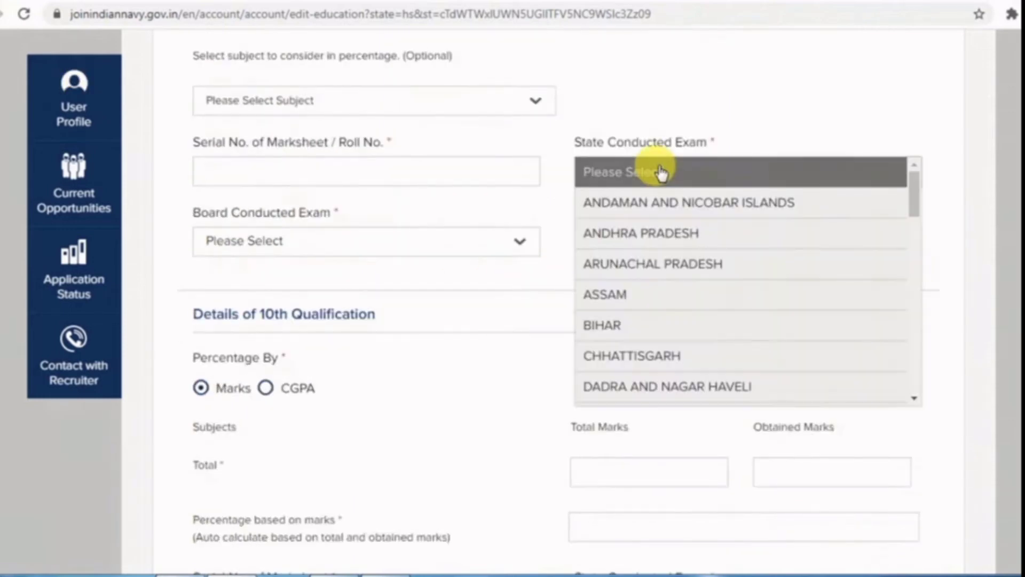
click(625, 334)
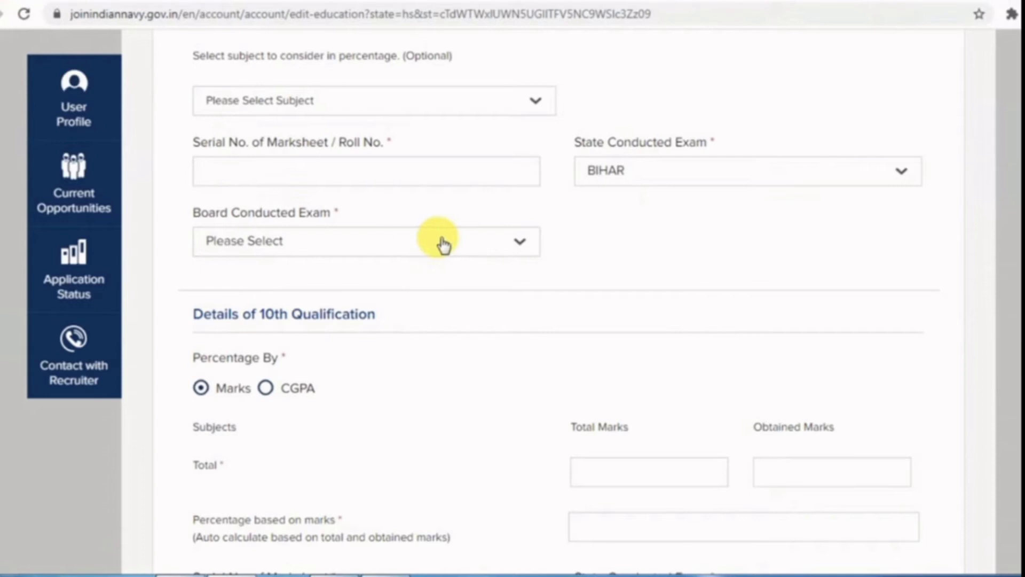
click(403, 244)
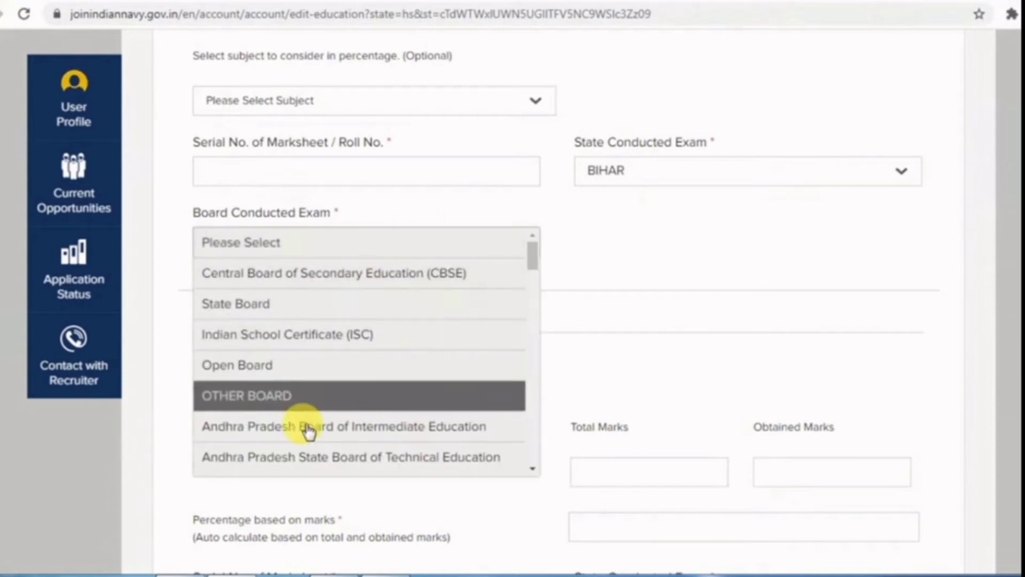
scroll(308, 438, down, 3)
scroll(308, 437, down, 3)
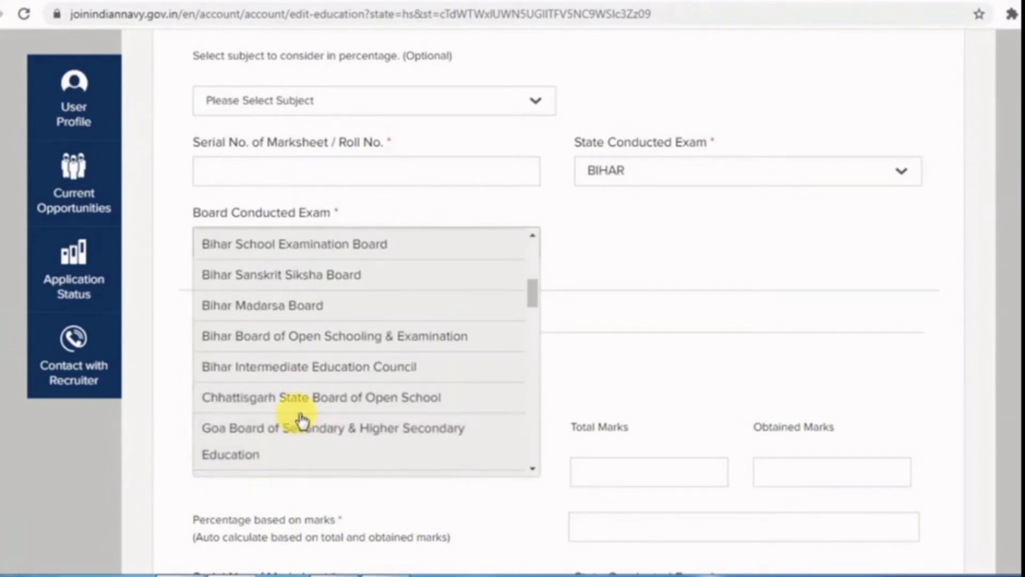
scroll(297, 422, up, 2)
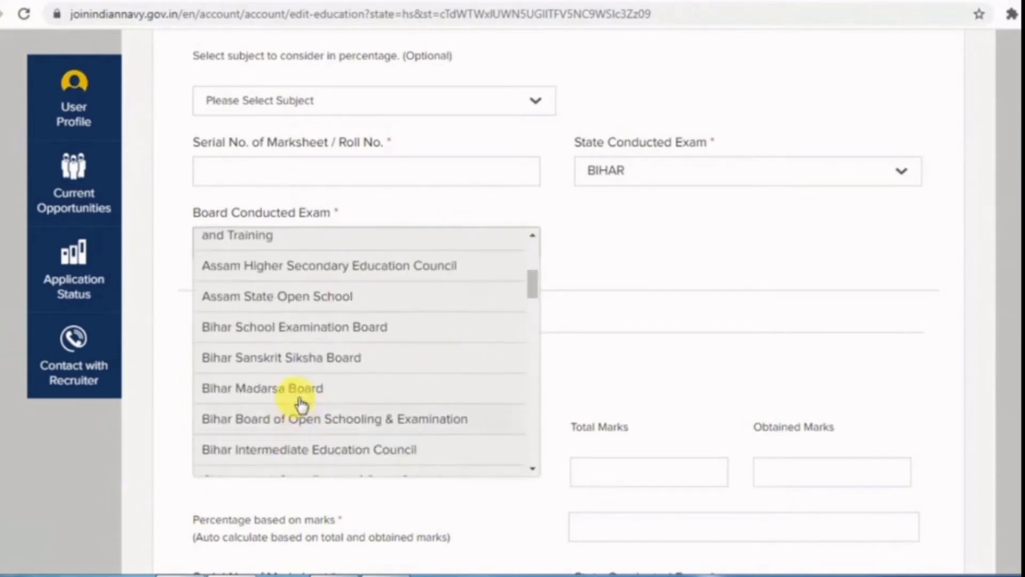
click(298, 334)
scroll(633, 291, down, 3)
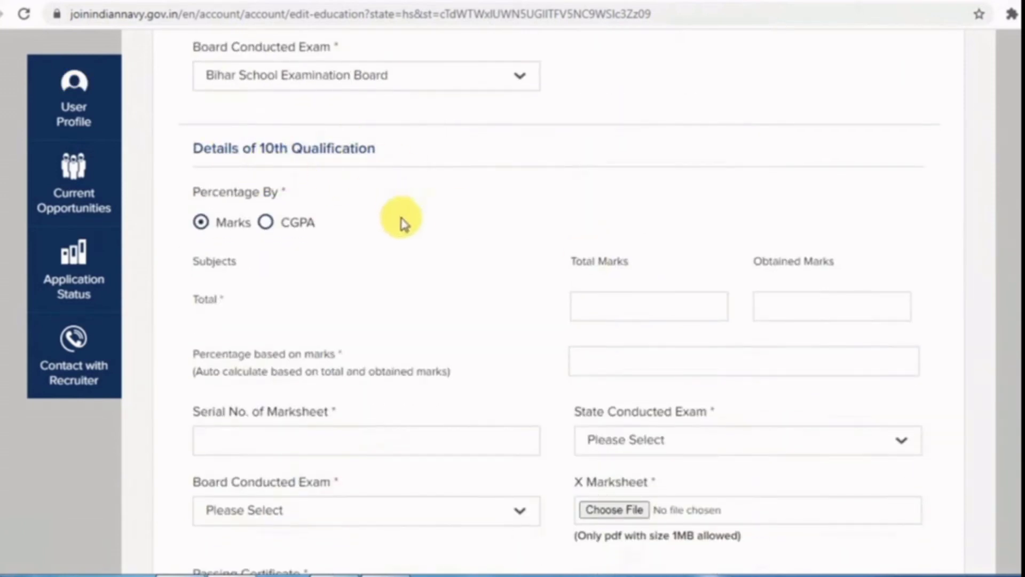
- Set the 10th percentage basis to CGPA, with 360 of 500 marks giving 72.00%
scroll(402, 221, down, 2)
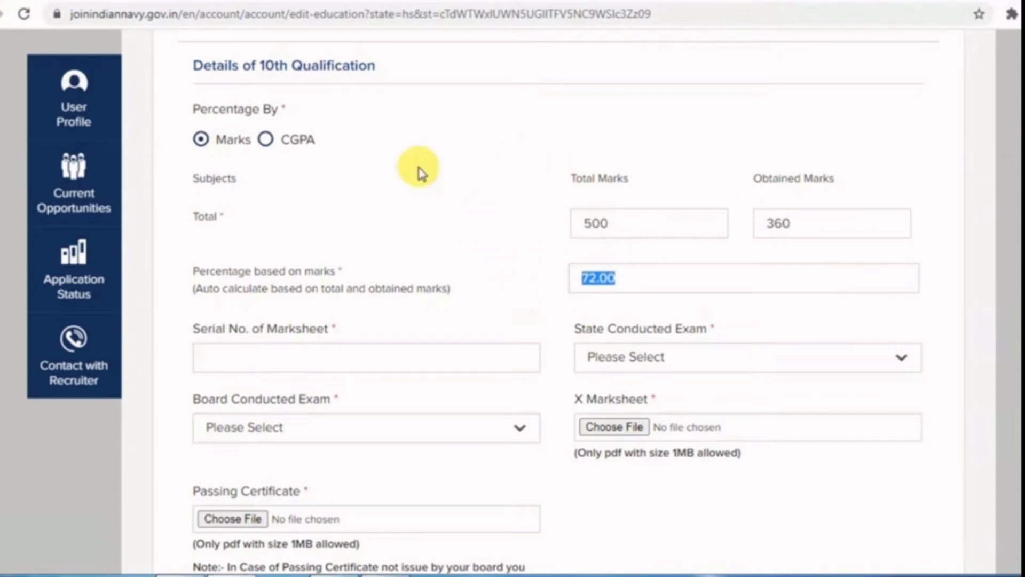
click(266, 140)
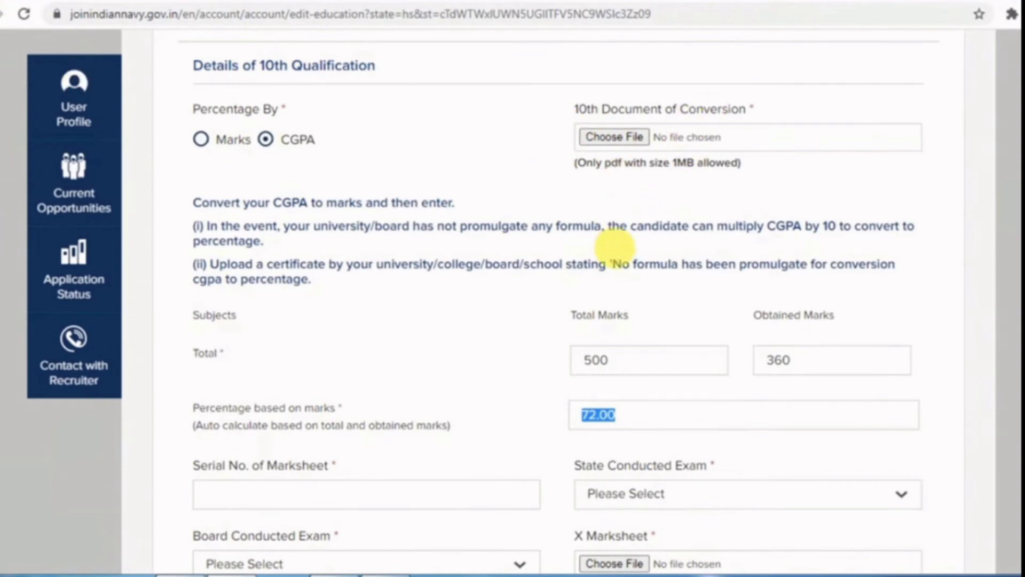
scroll(587, 235, down, 3)
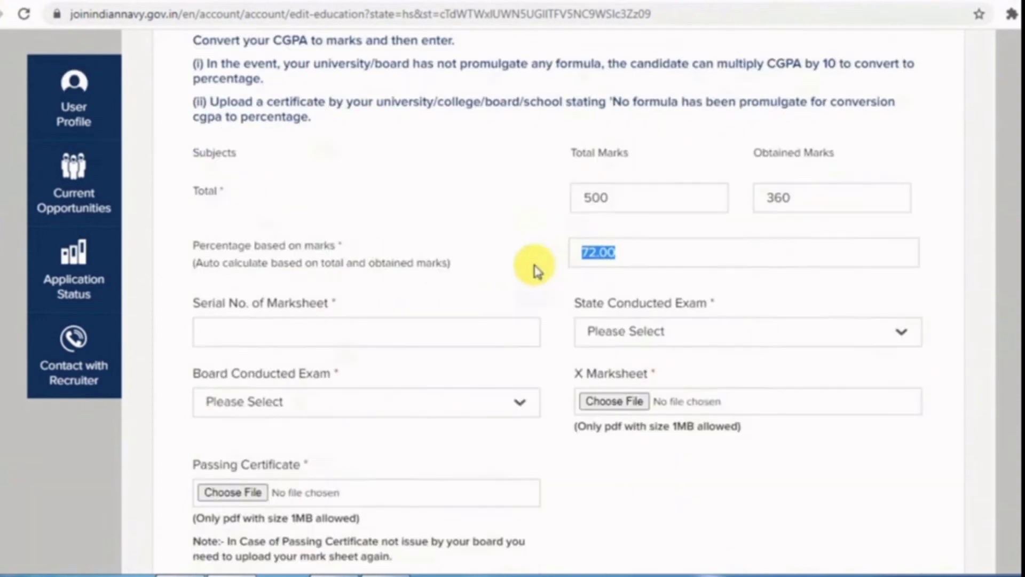
click(496, 219)
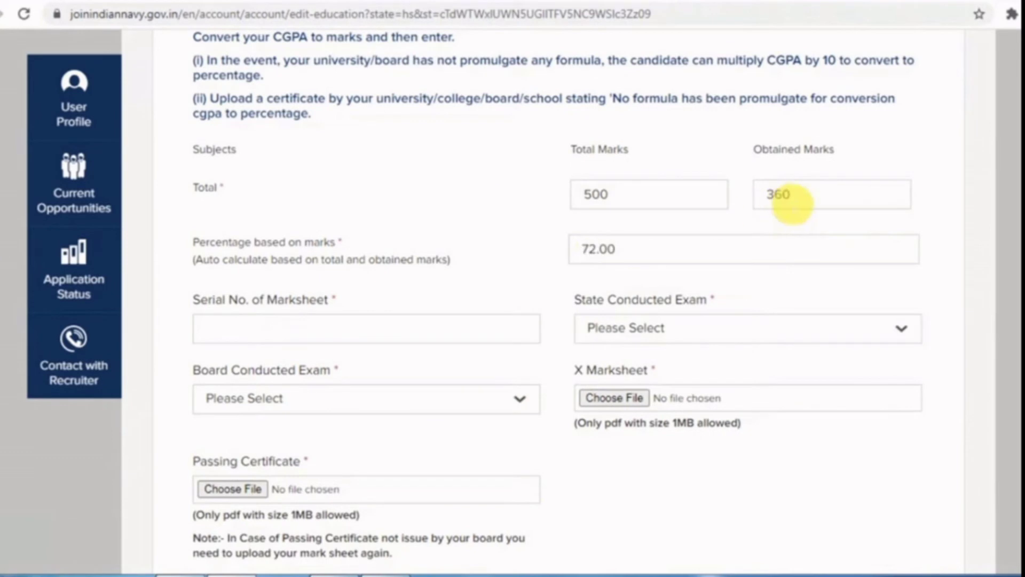
scroll(504, 268, down, 2)
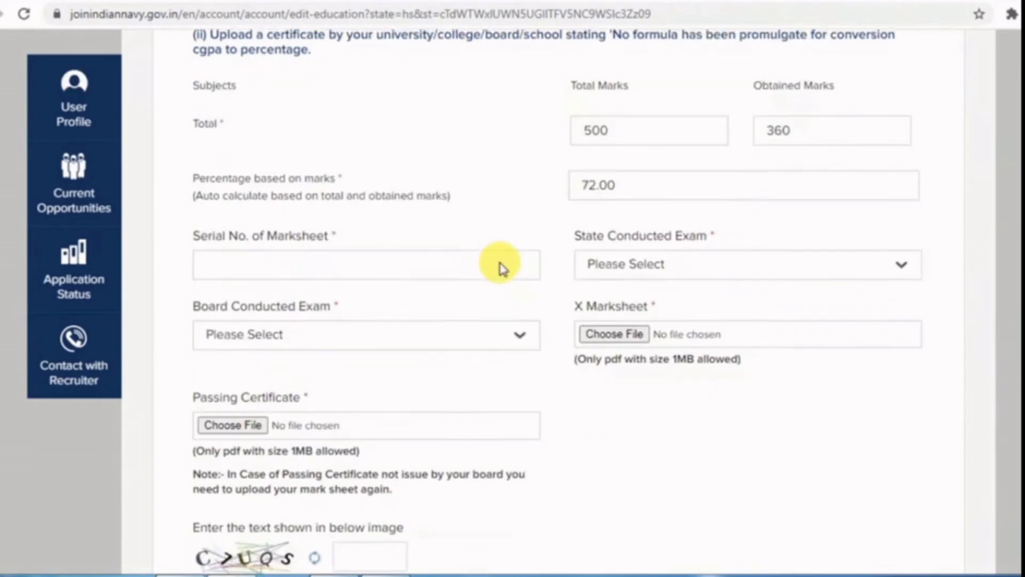
- Set the 10th exam's state to BIHAR and board to Bihar School Examination Board
click(281, 248)
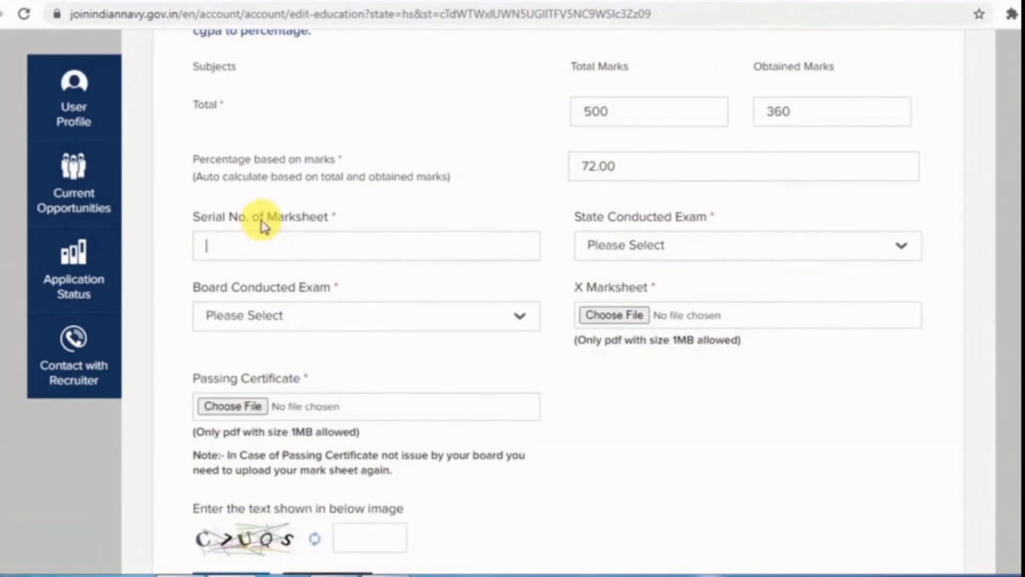
click(660, 256)
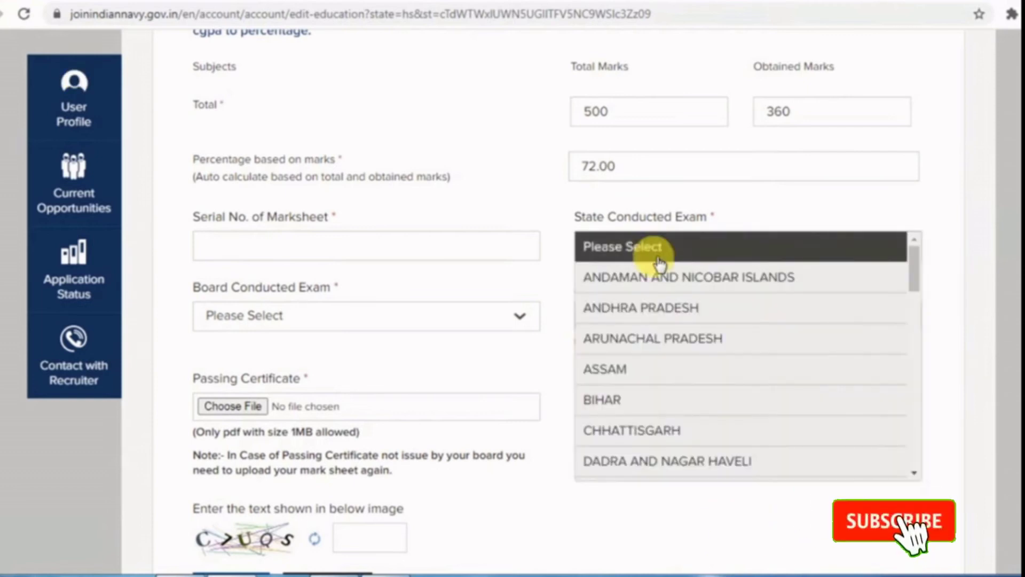
click(630, 395)
scroll(314, 334, down, 1)
scroll(313, 333, down, 1)
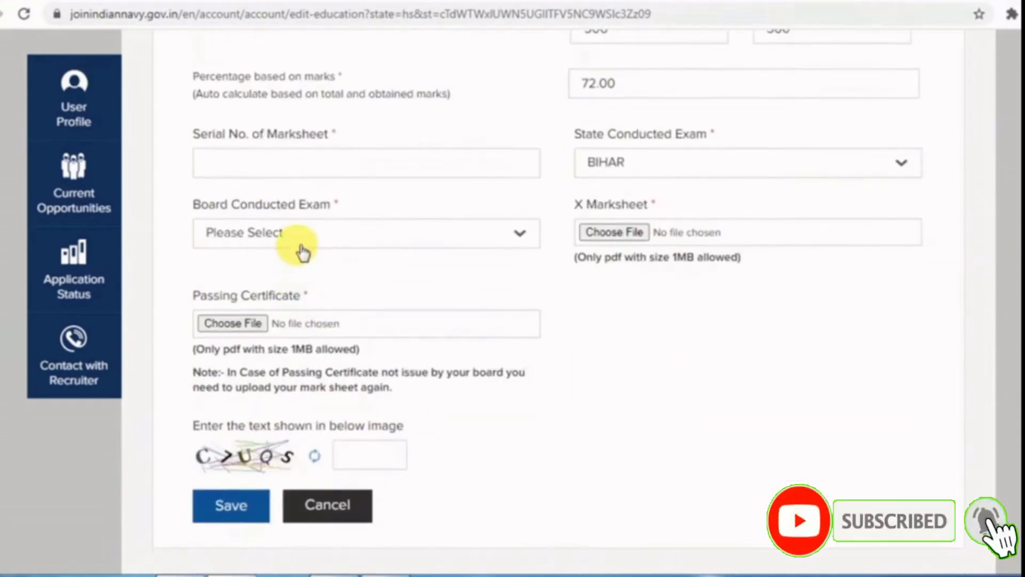
click(297, 232)
click(280, 300)
- Refresh the captcha and save the education details
scroll(695, 283, down, 2)
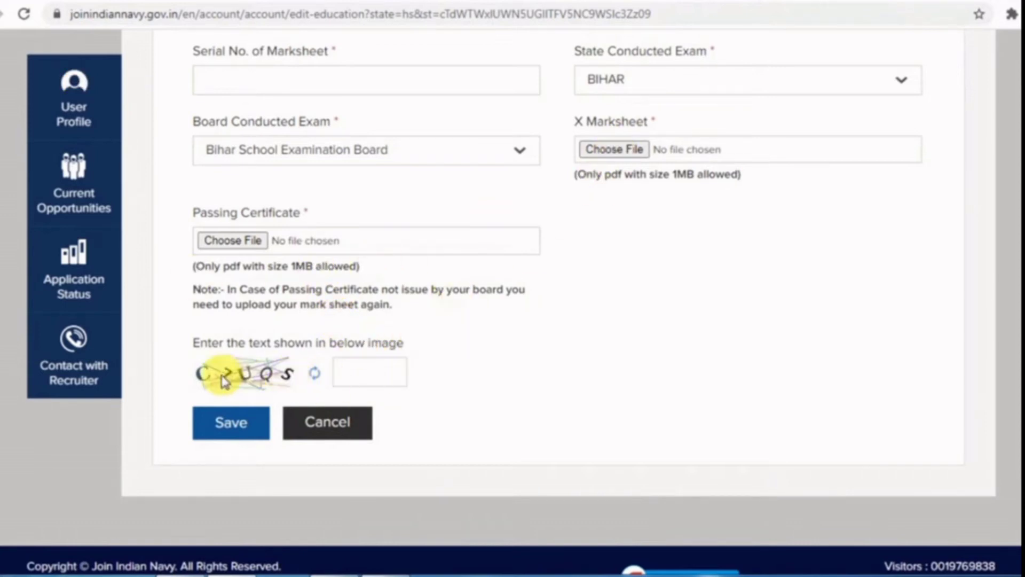
click(316, 374)
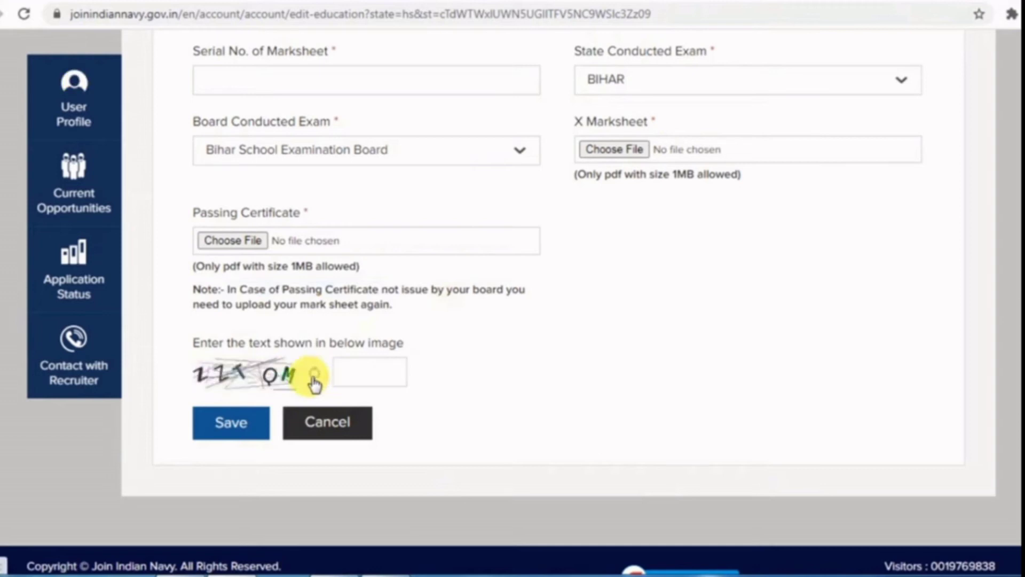
click(241, 425)
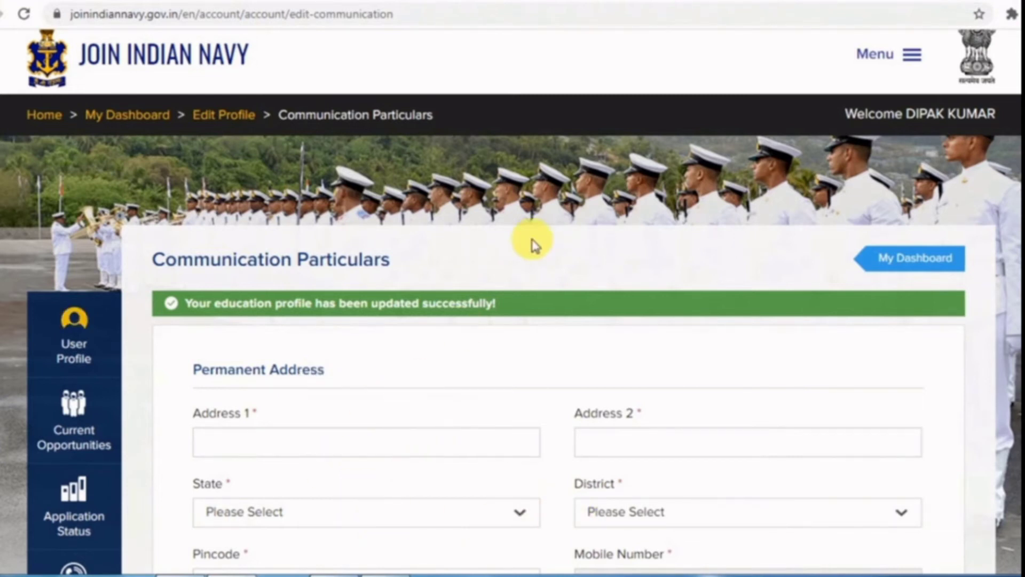
- Fill in the verification captcha and save the communication particulars
scroll(454, 192, down, 5)
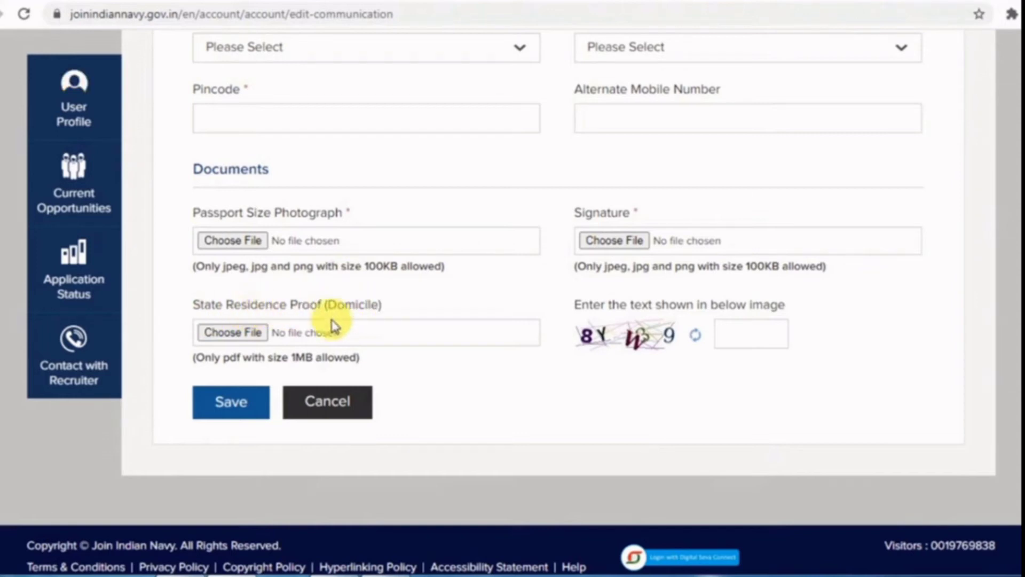
click(774, 343)
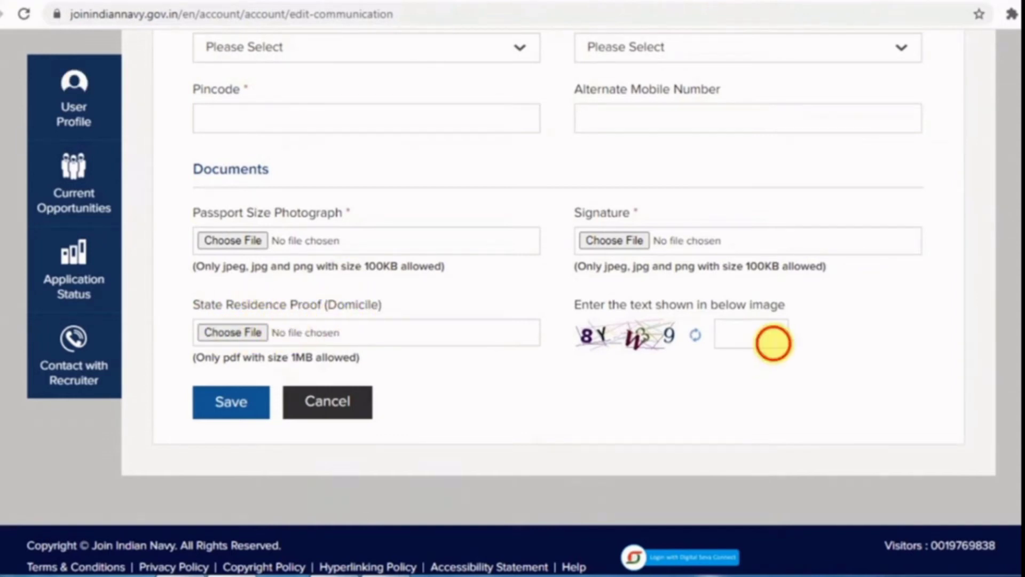
click(235, 411)
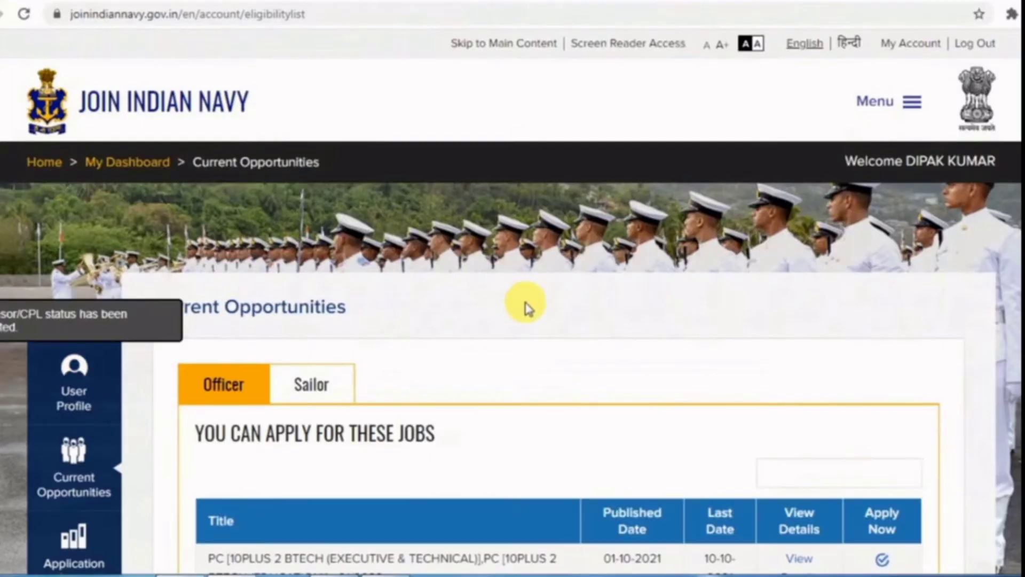
- View the 10+2 B.Tech entry's full details and its instruction notice PDF
scroll(534, 310, down, 3)
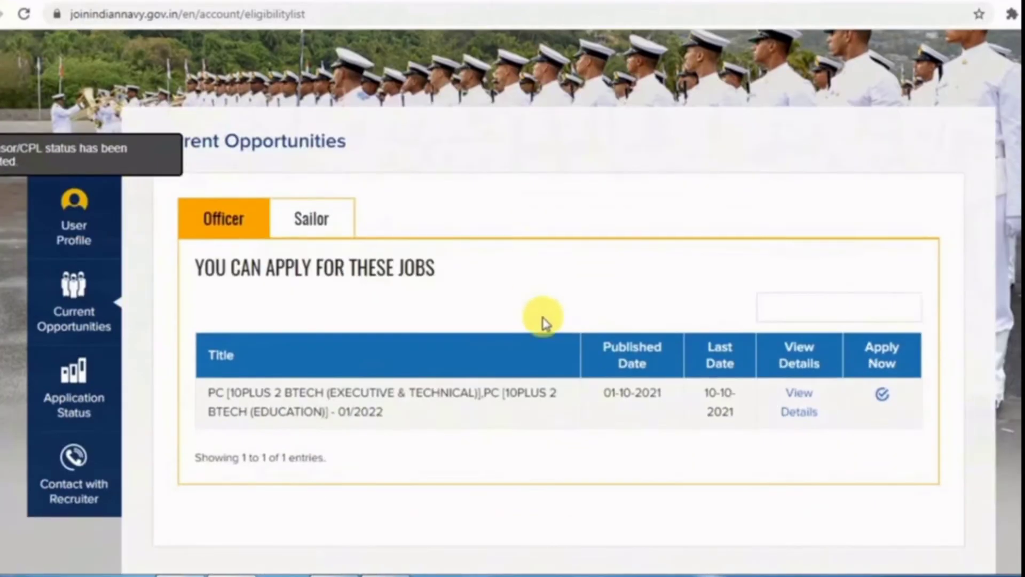
scroll(542, 315, down, 2)
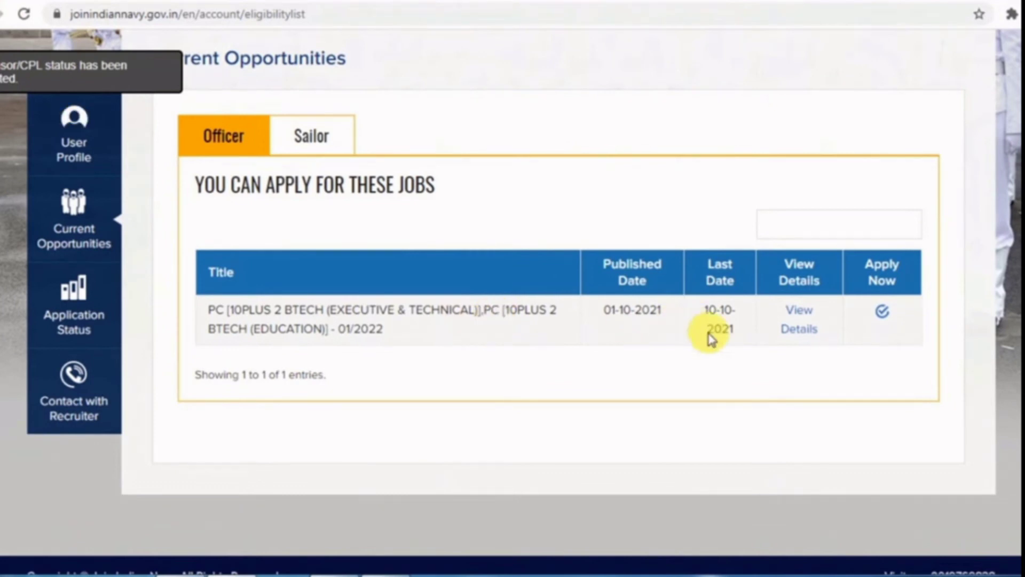
click(781, 321)
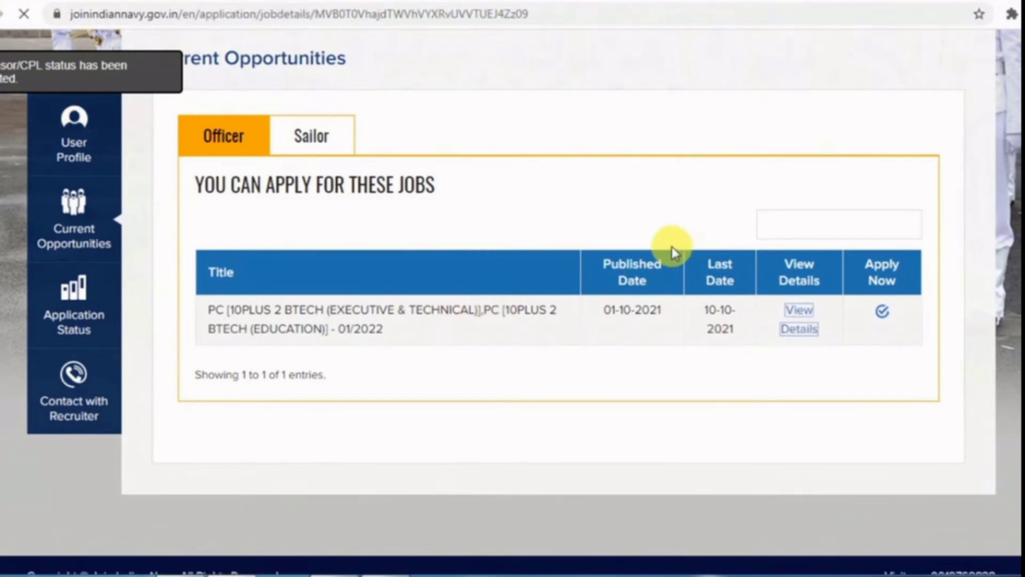
scroll(478, 288, down, 5)
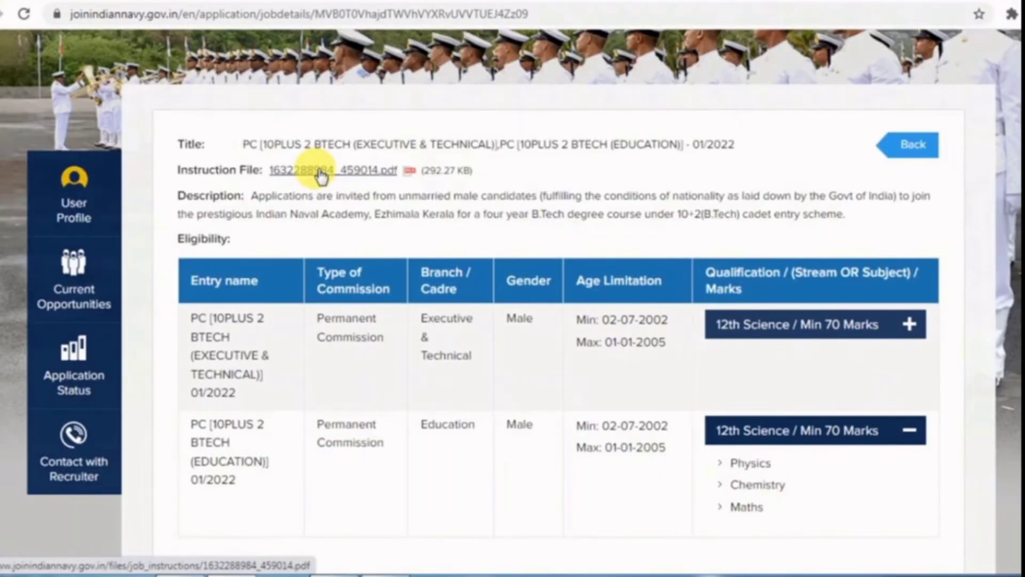
click(320, 171)
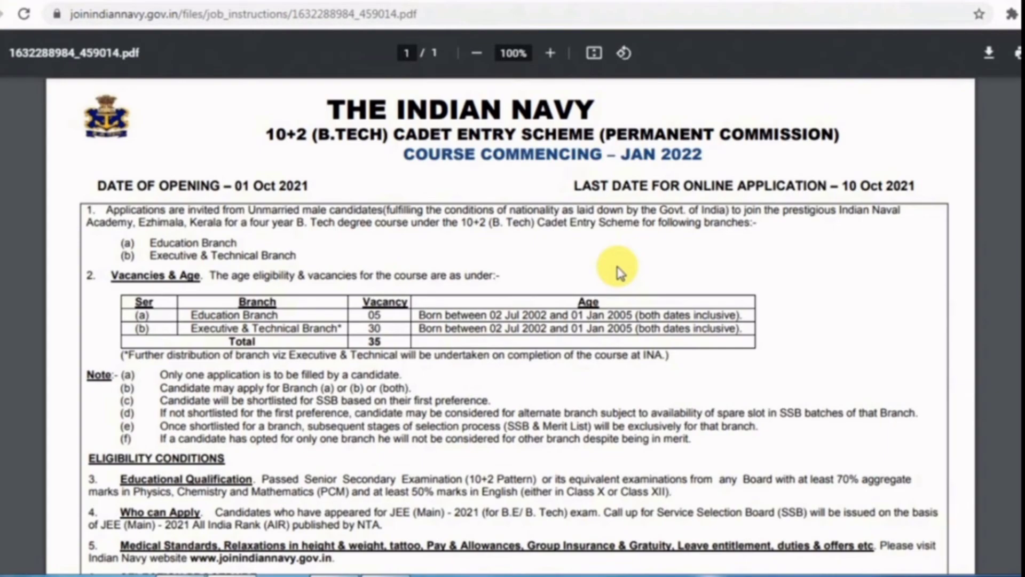
scroll(712, 344, down, 15)
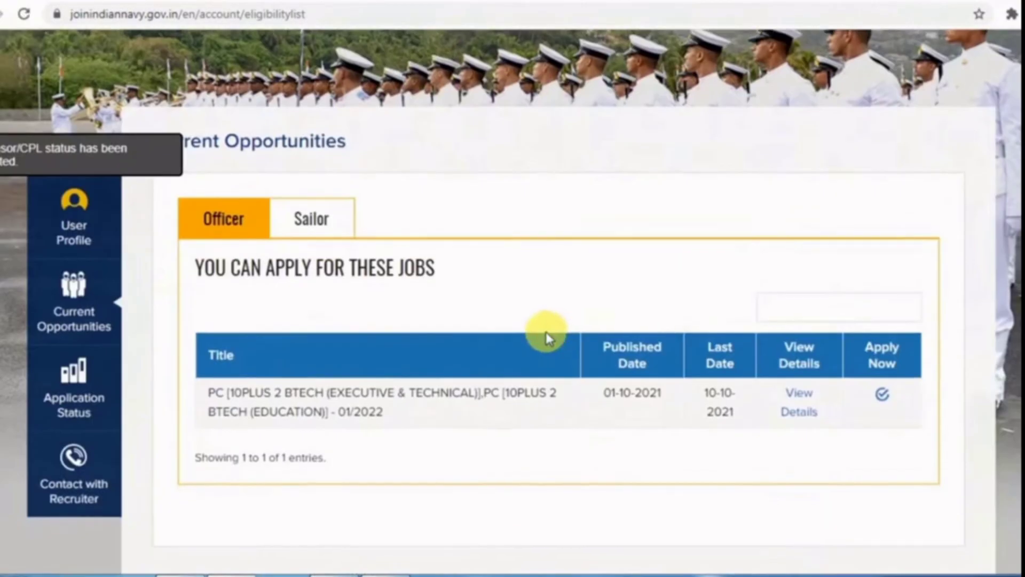
scroll(546, 337, down, 3)
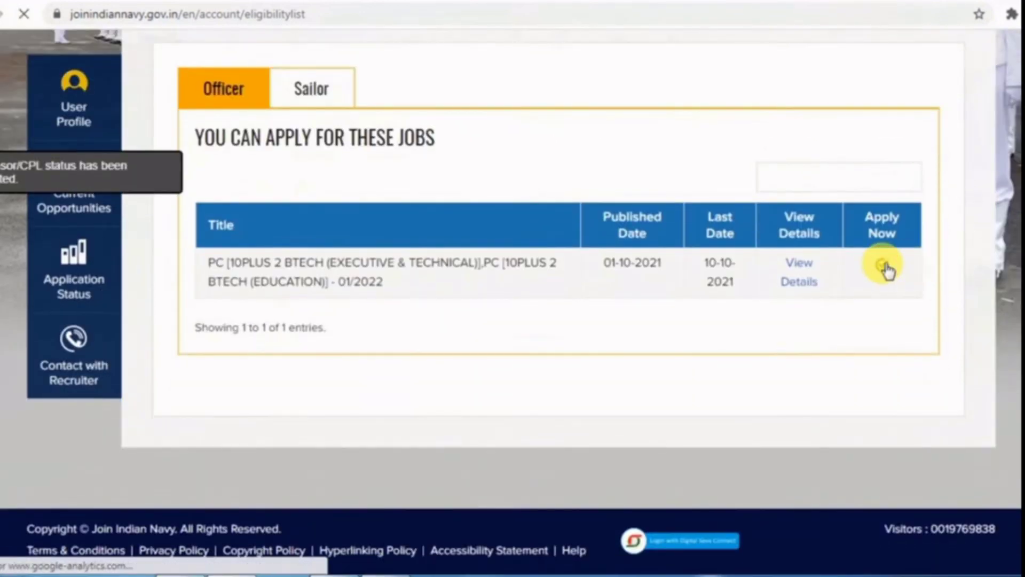
- Apply for the 10+2 B.Tech entry, accepting the second and third terms declarations
click(884, 267)
click(187, 296)
click(186, 337)
click(240, 388)
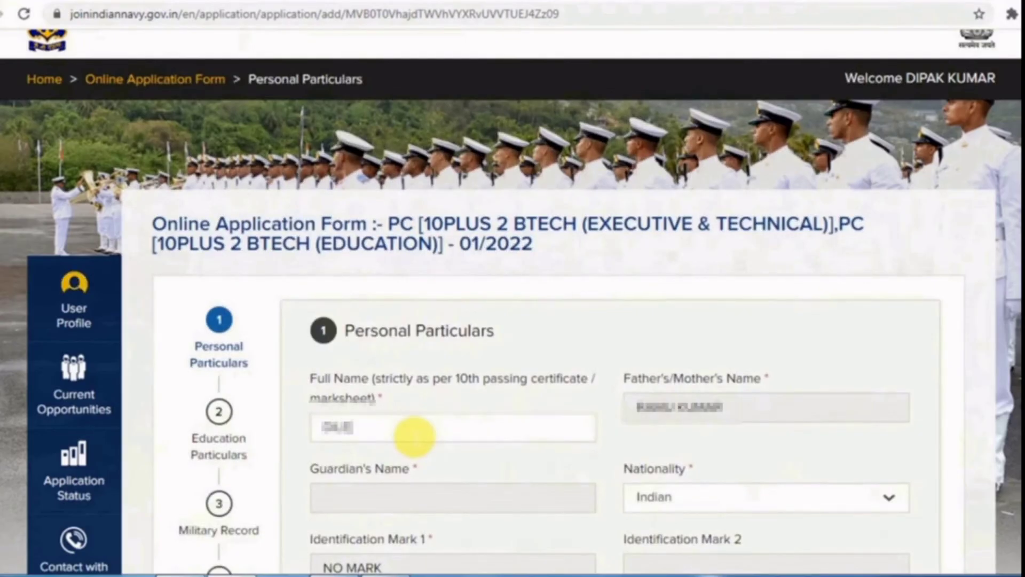
scroll(414, 437, down, 10)
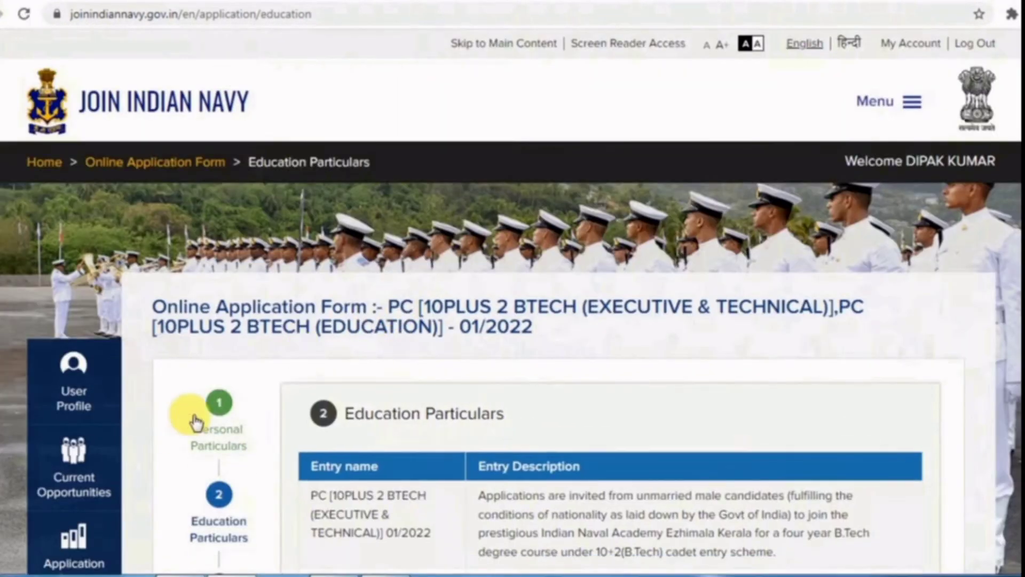
- Include Hindi in the 12th marks aggregate (415 of 500) and select the JEE All India Rank field
scroll(507, 395, down, 1)
scroll(507, 394, down, 6)
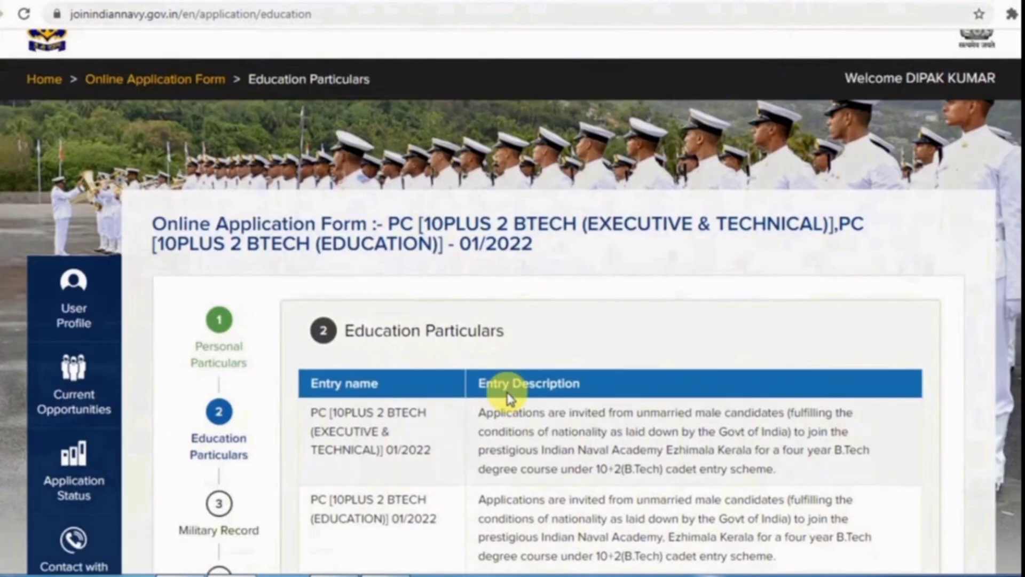
scroll(467, 300, up, 3)
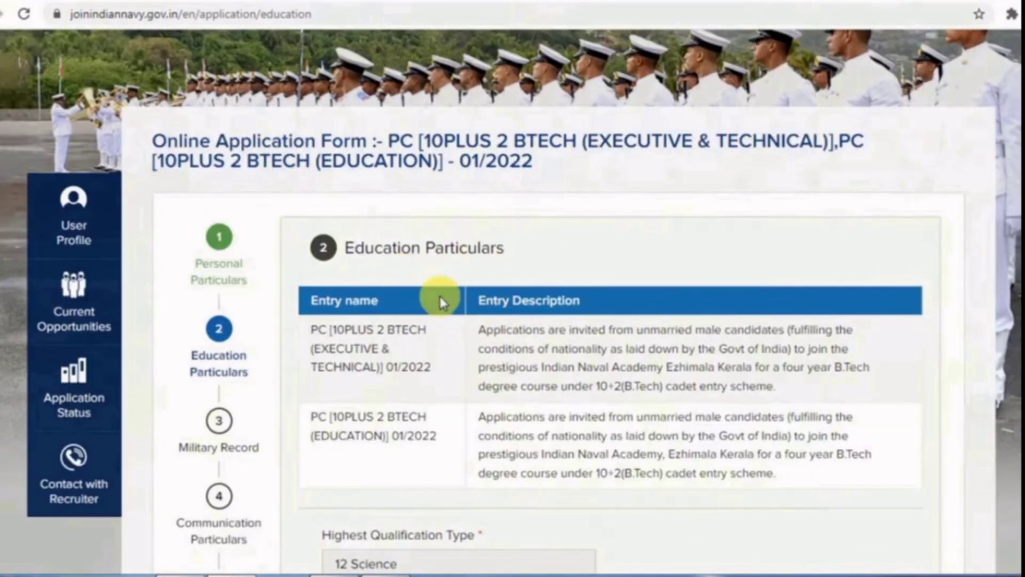
scroll(465, 304, down, 10)
click(492, 291)
scroll(508, 392, down, 5)
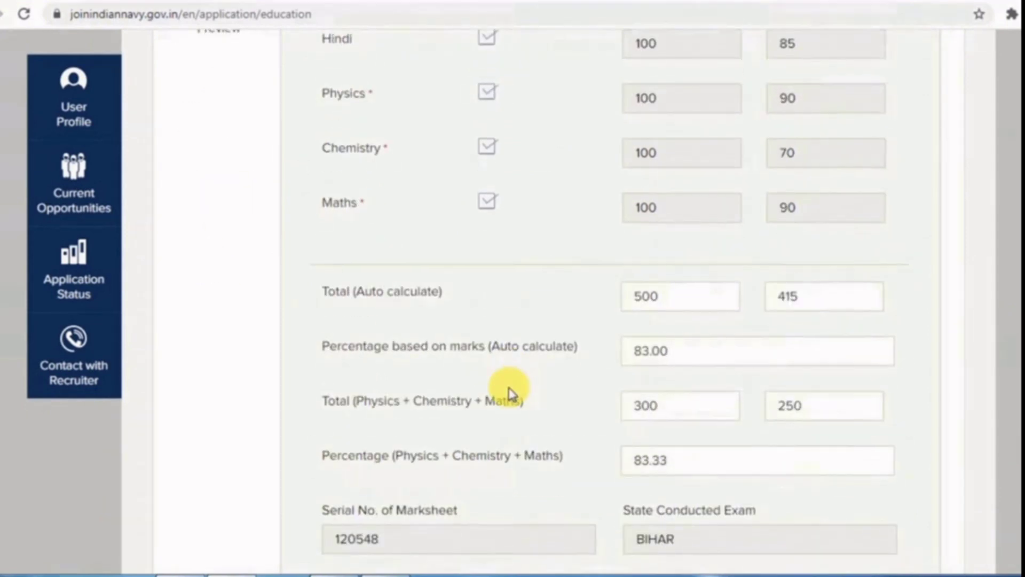
scroll(508, 393, down, 10)
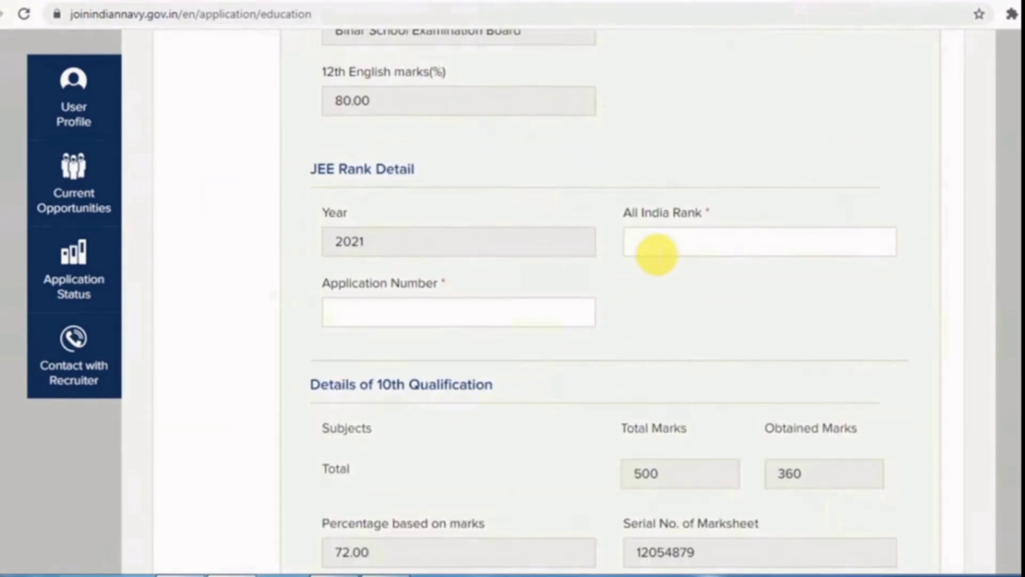
click(657, 251)
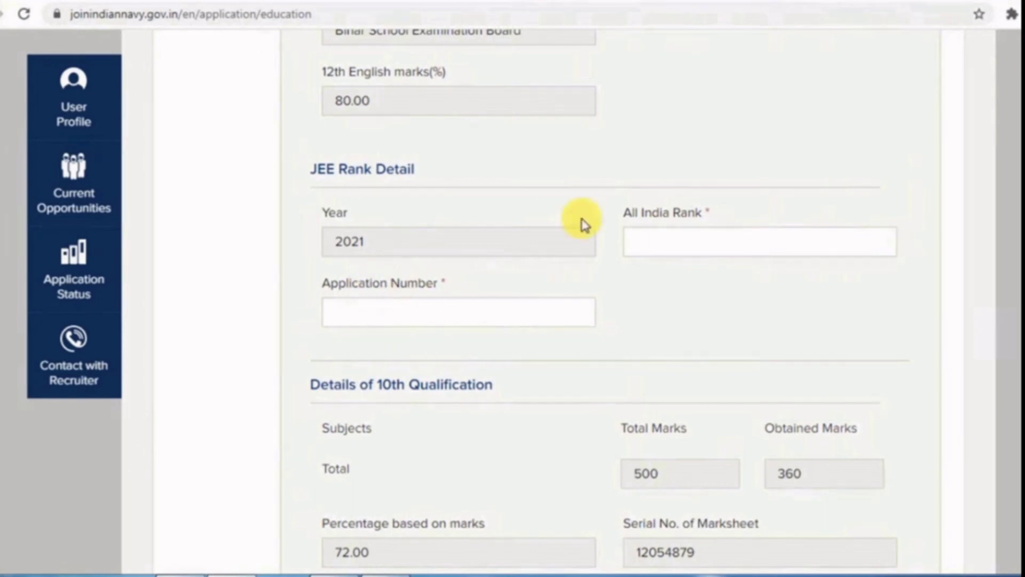
- Enter 10th English marks of 100 total and 70 obtained, then save and continue
scroll(476, 346, down, 4)
scroll(476, 345, down, 2)
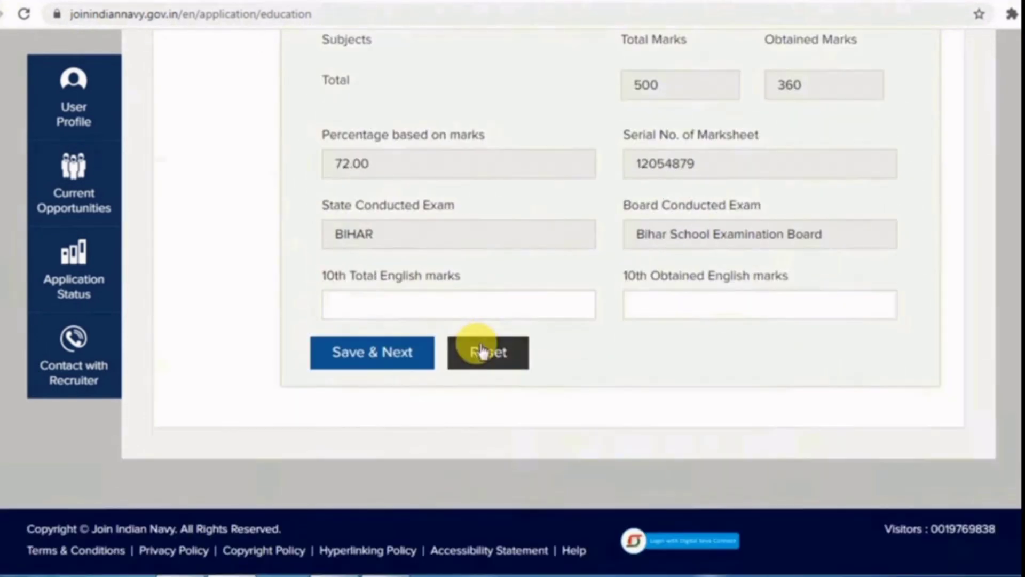
drag(338, 275, 436, 272)
click(436, 277)
text(70)
drag(353, 313, 317, 314)
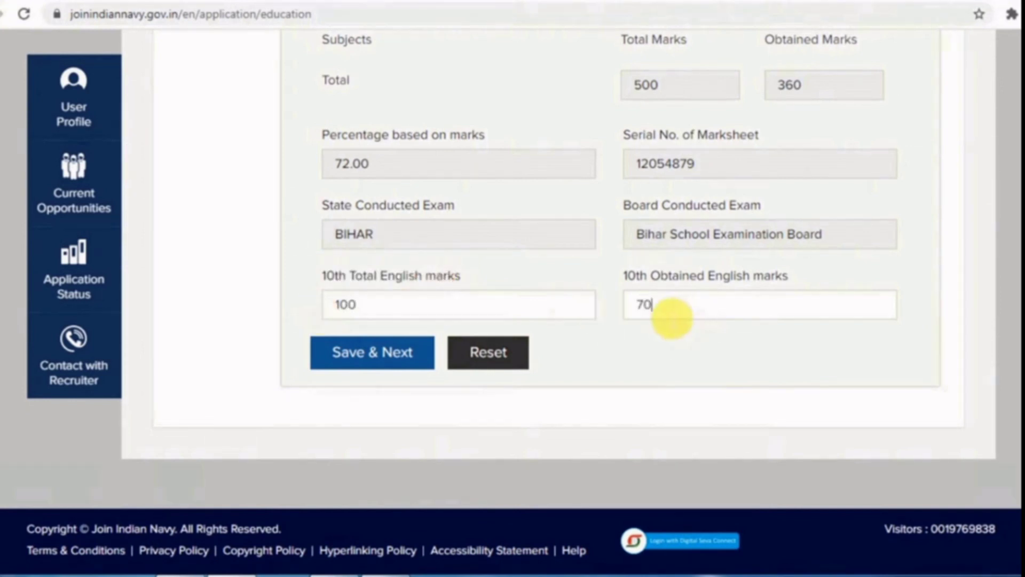
click(336, 359)
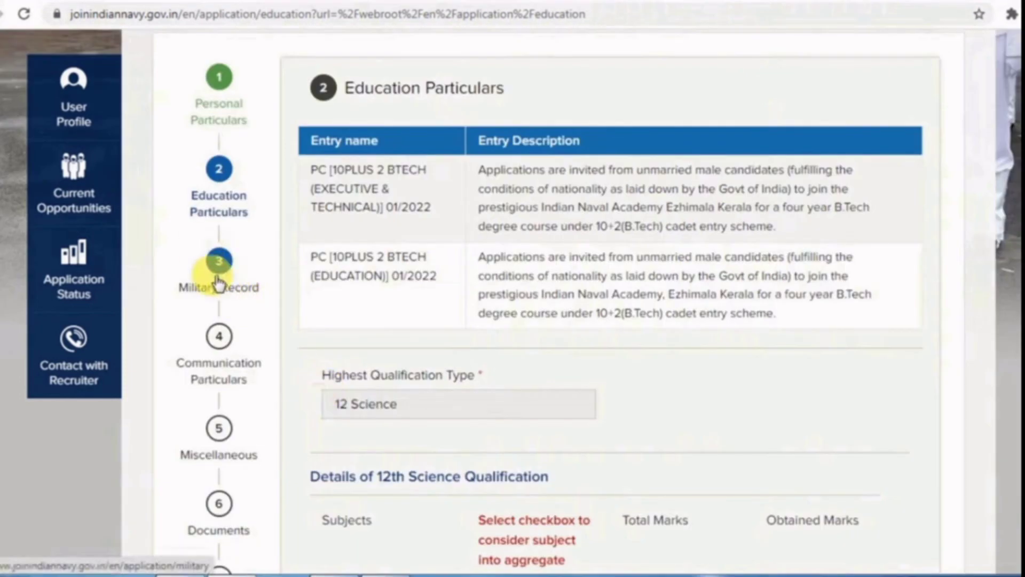
- Save the Military Record answers, then pick Employment News as the source and self/parents/teachers as motivation
click(234, 261)
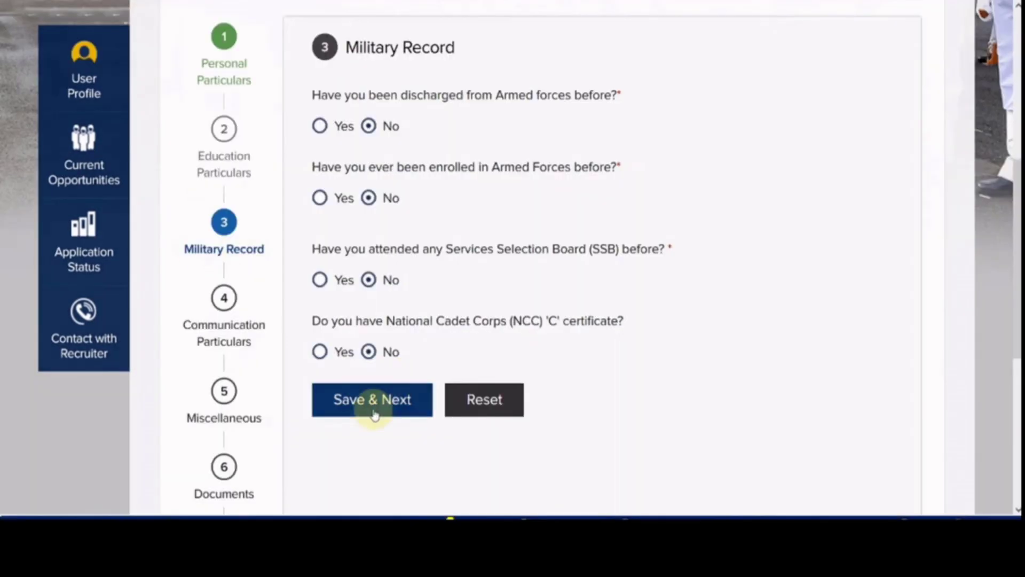
click(388, 410)
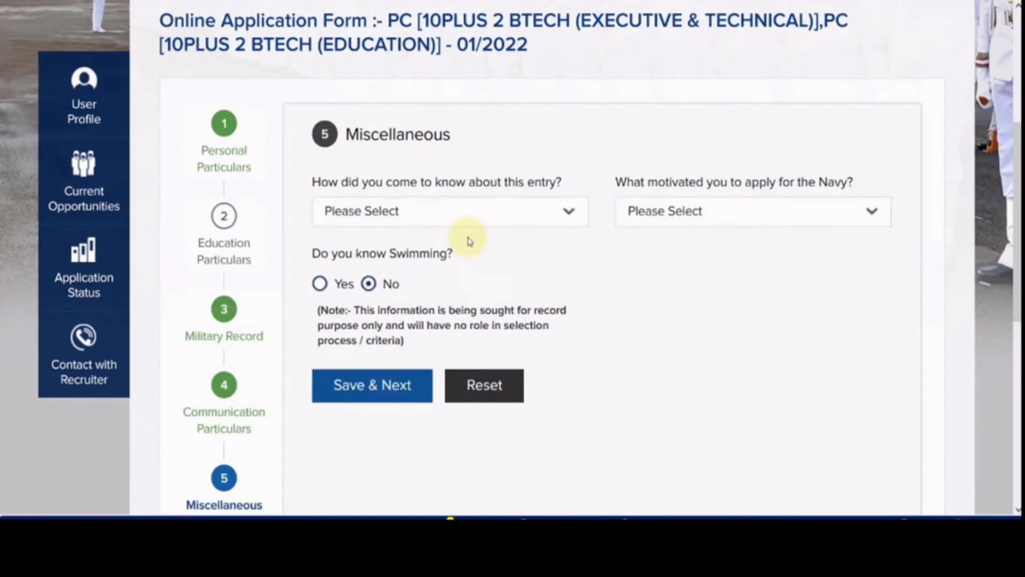
click(462, 221)
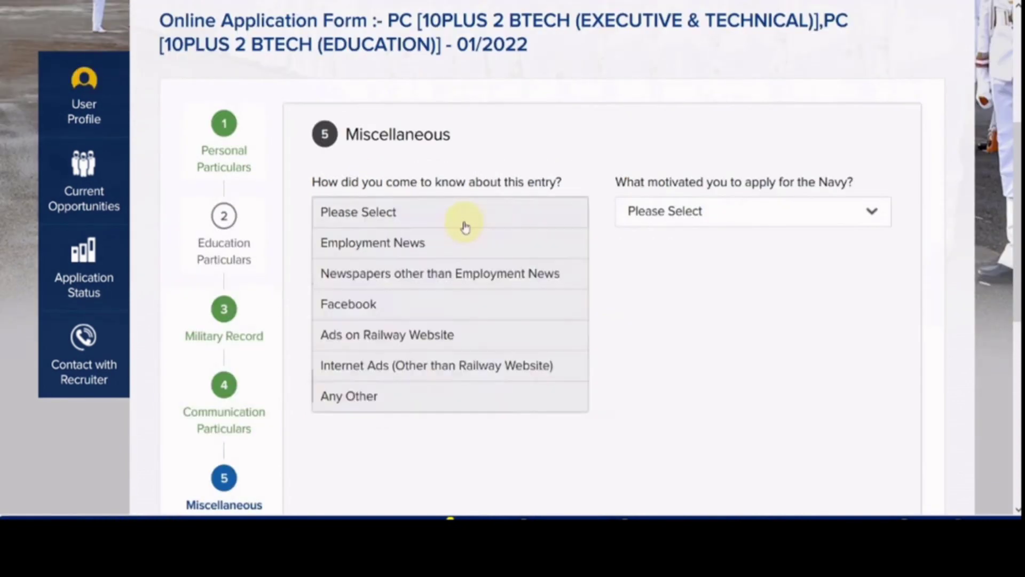
click(446, 245)
click(655, 210)
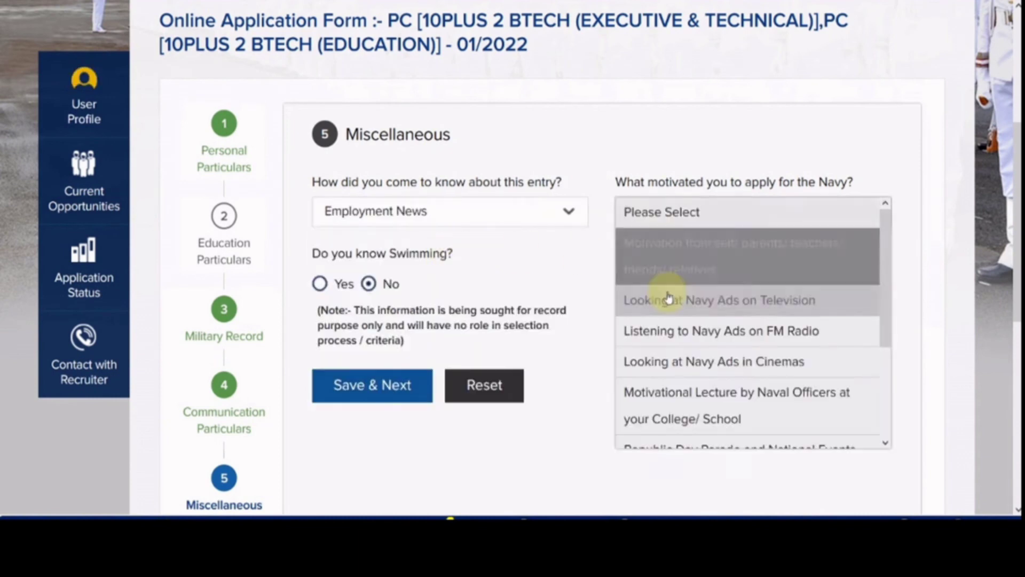
click(682, 267)
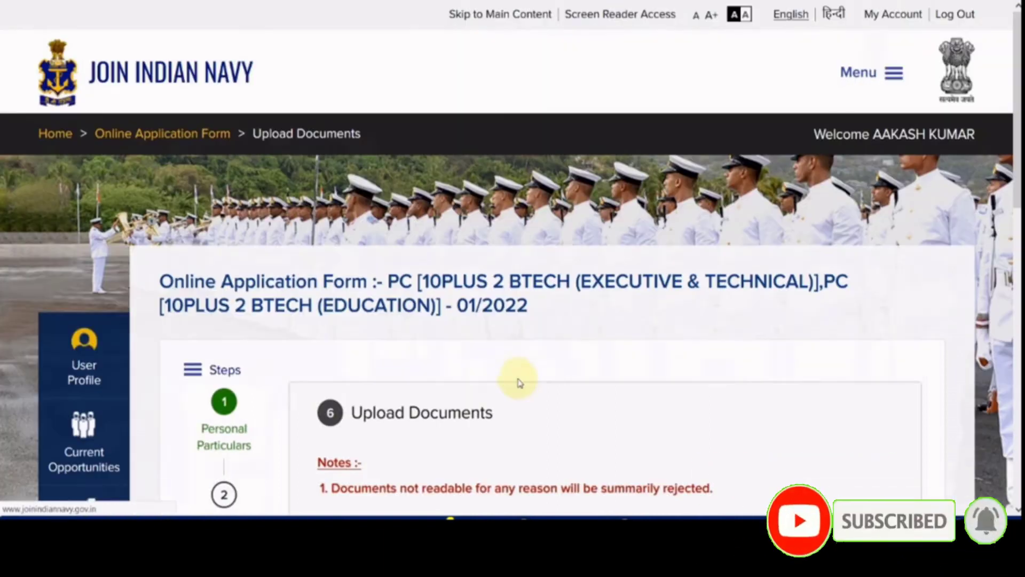
scroll(521, 376, down, 5)
scroll(524, 377, down, 2)
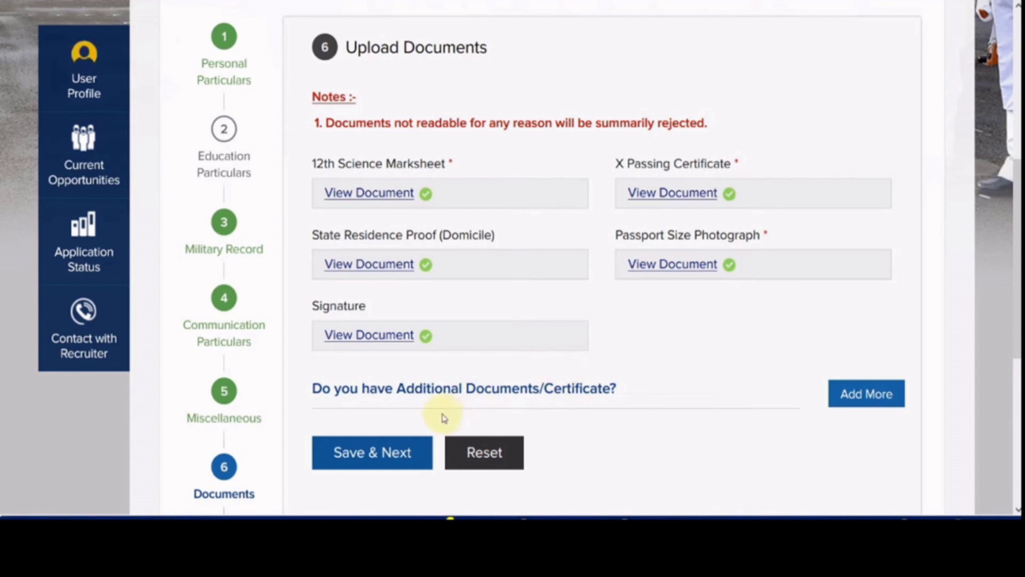
scroll(386, 463, down, 5)
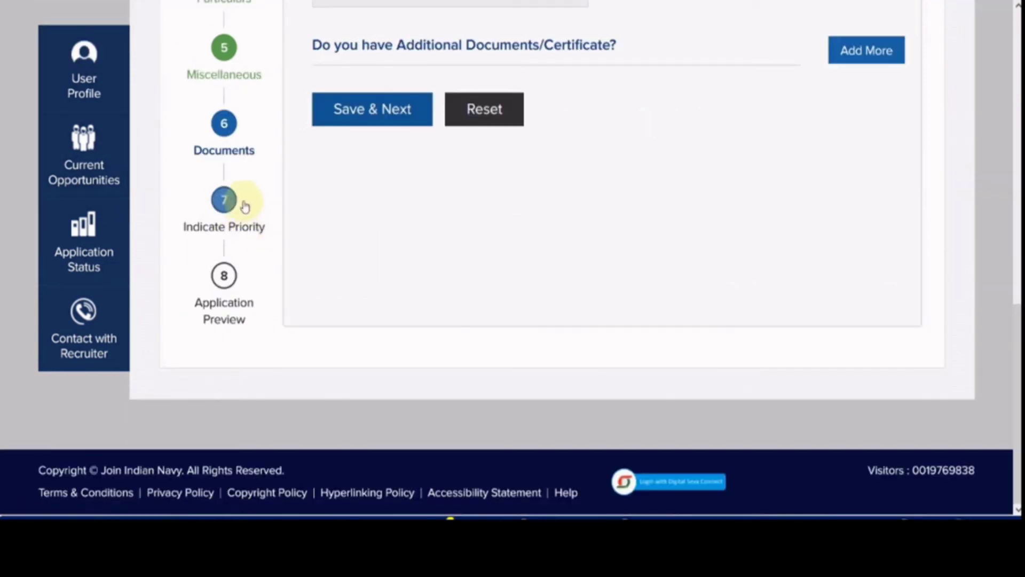